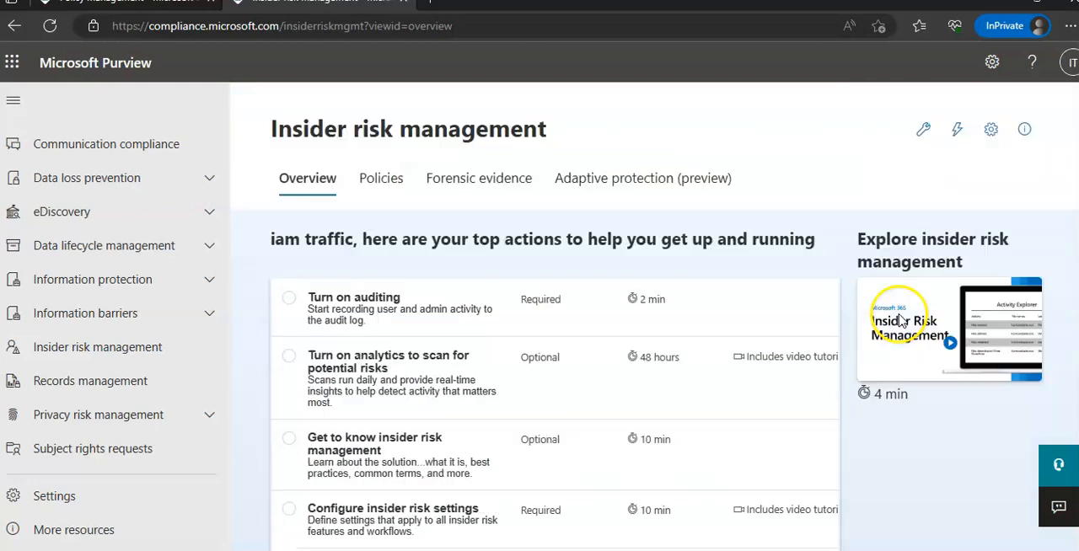
- Preview the video for the action about turning on analytics to scan for potential risks, and save that action for later
{"action": "left_click", "coordinate": [368, 329]}
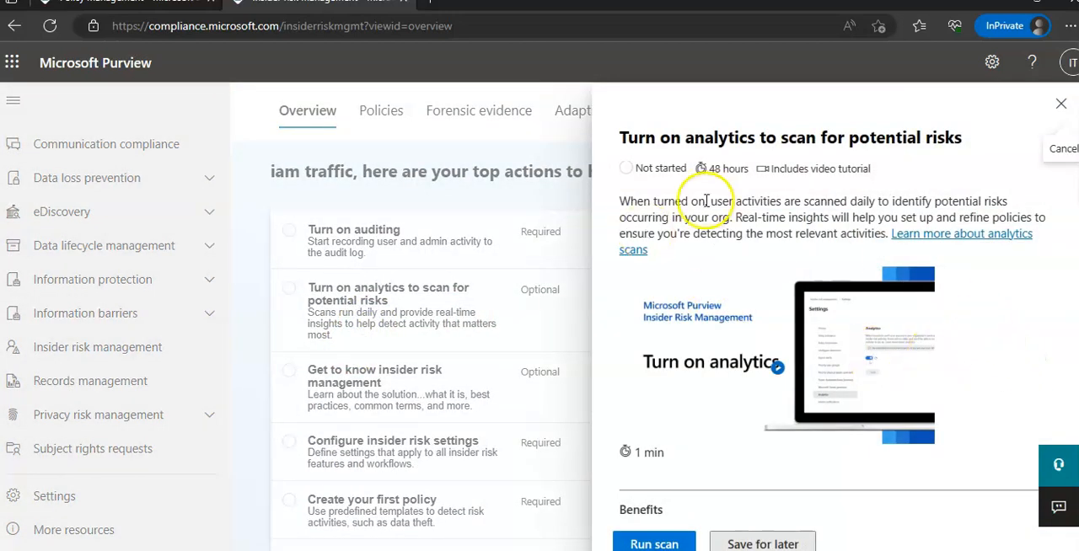
{"action": "scroll", "coordinate": [844, 270], "scroll_direction": "down", "scroll_amount": 2}
{"action": "scroll", "coordinate": [844, 270], "scroll_direction": "up", "scroll_amount": 2}
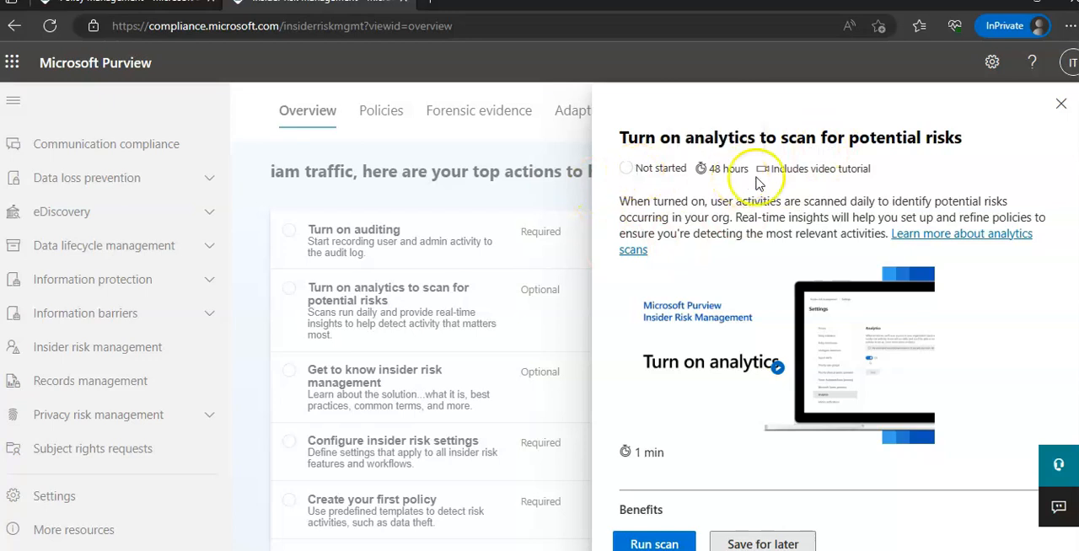
{"action": "left_click", "coordinate": [777, 368]}
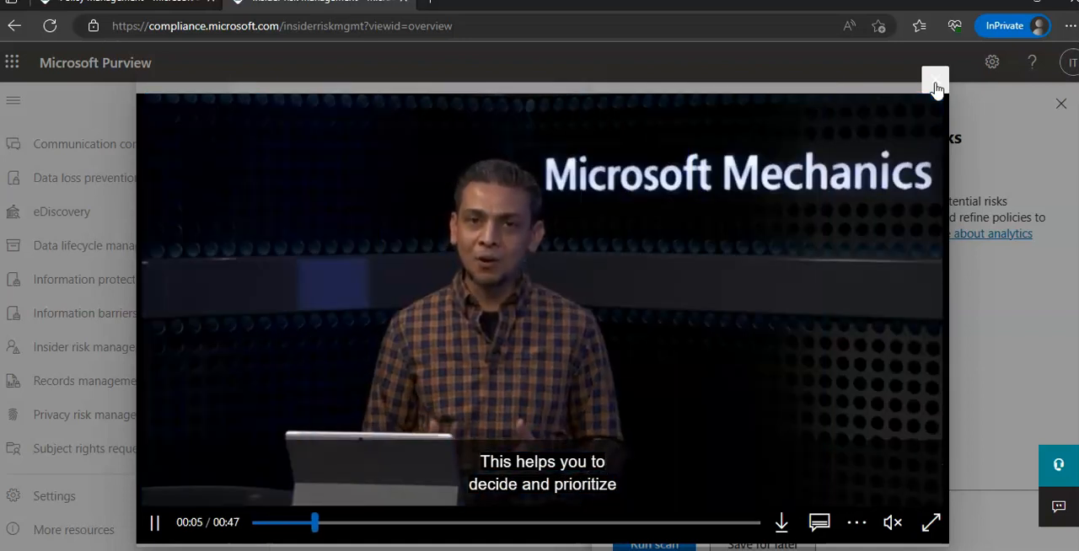
{"action": "left_click", "coordinate": [936, 86]}
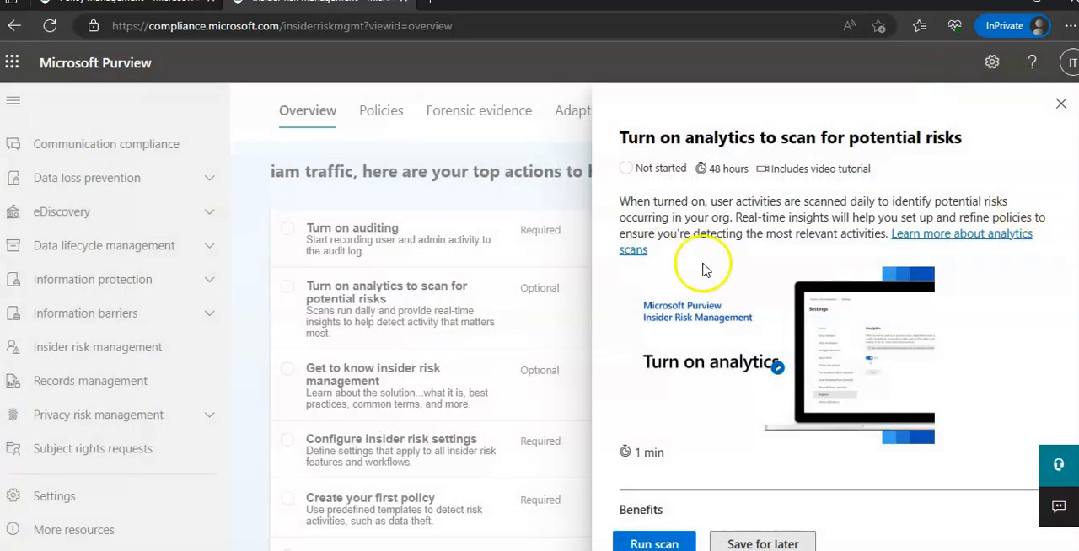
{"action": "left_click", "coordinate": [758, 540]}
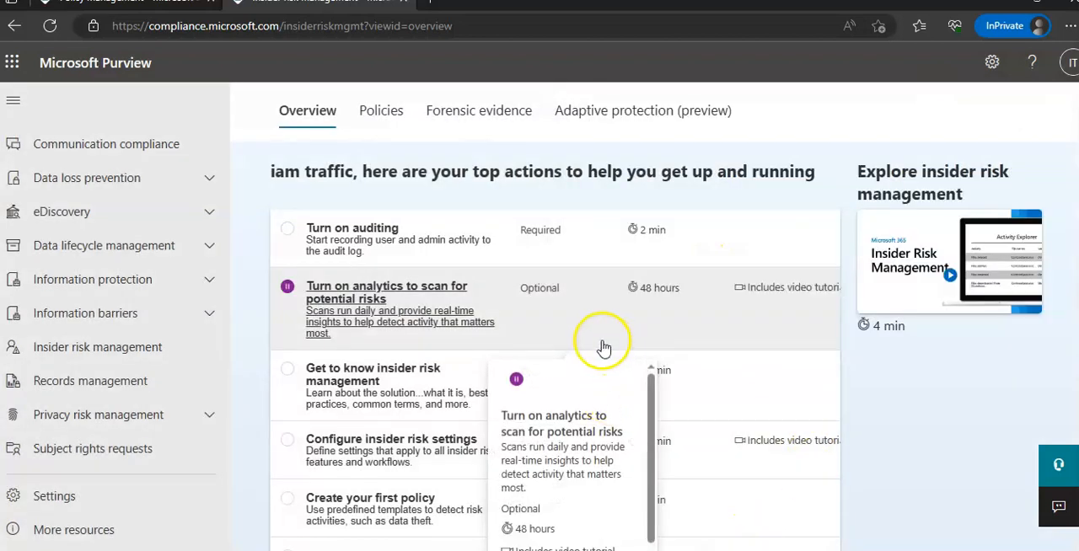
- Start creating a new insider risk management policy
{"action": "scroll", "coordinate": [539, 278], "scroll_direction": "up", "scroll_amount": 1}
{"action": "left_click", "coordinate": [380, 186]}
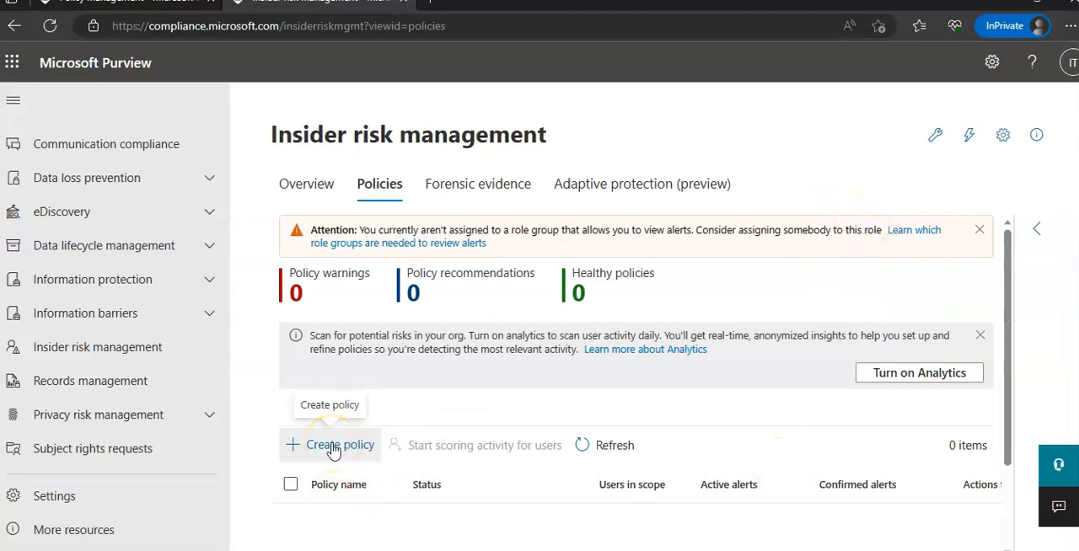
{"action": "left_click", "coordinate": [334, 451]}
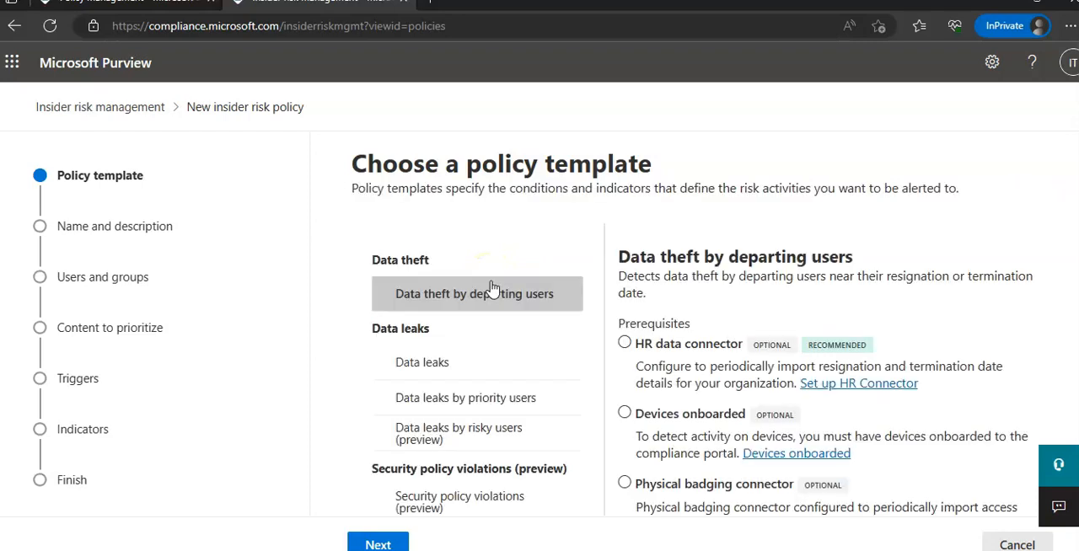
- Examine the available policy templates and the description and prerequisites of the Data leaks template
{"action": "scroll", "coordinate": [903, 282], "scroll_direction": "down", "scroll_amount": 1}
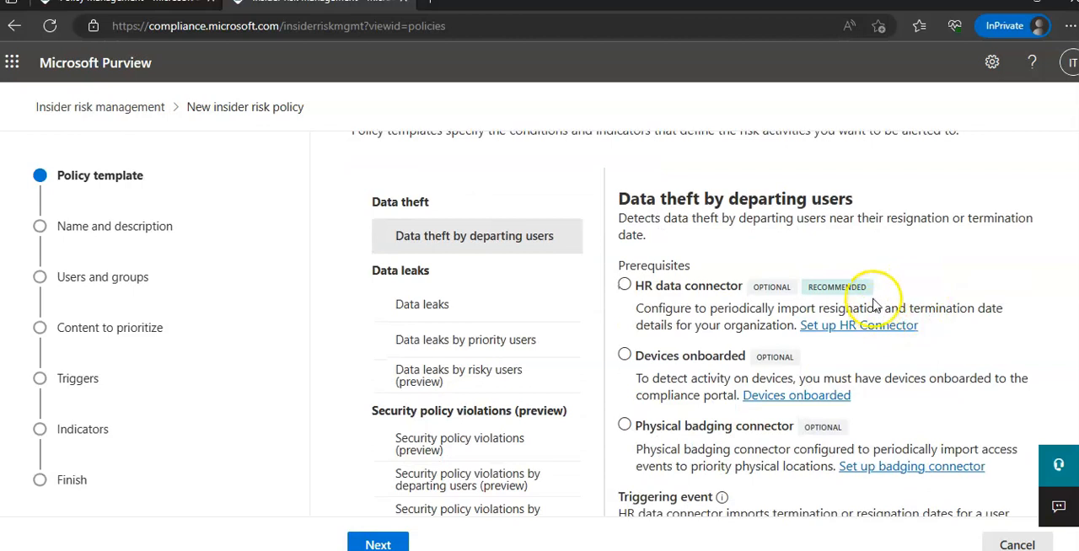
{"action": "left_click", "coordinate": [507, 305]}
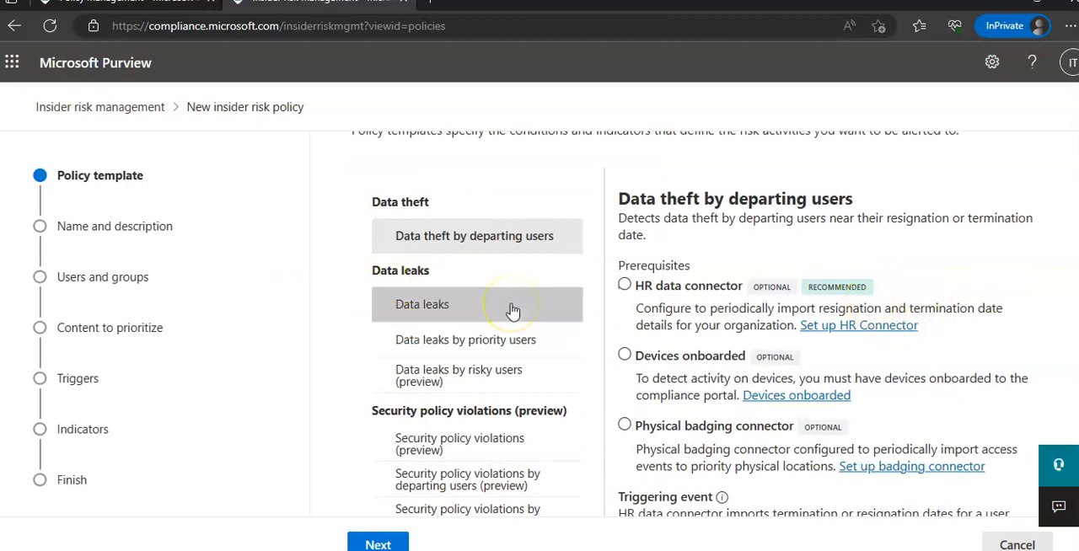
{"action": "scroll", "coordinate": [510, 325], "scroll_direction": "down", "scroll_amount": 2}
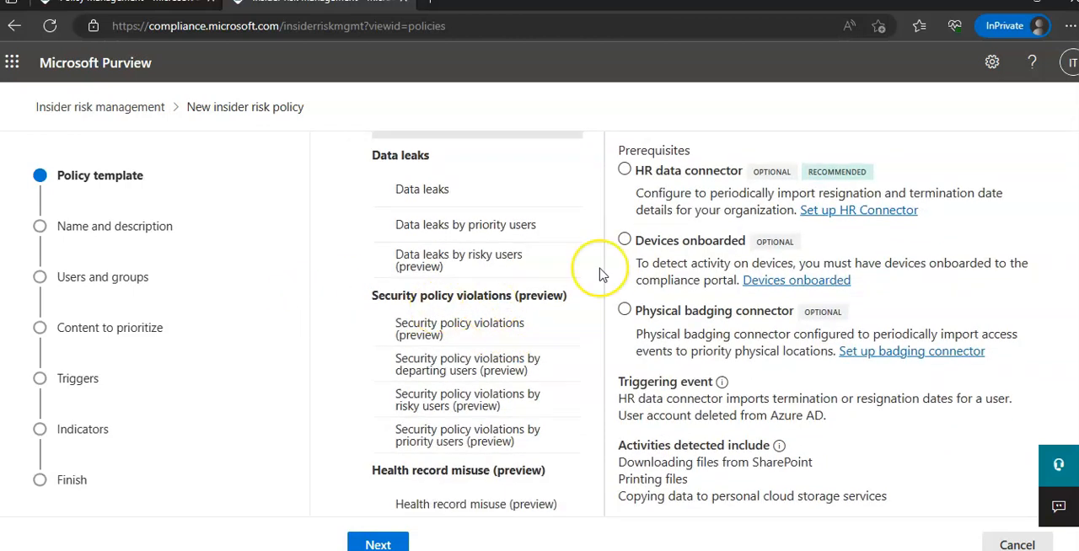
{"action": "scroll", "coordinate": [600, 274], "scroll_direction": "down", "scroll_amount": 2}
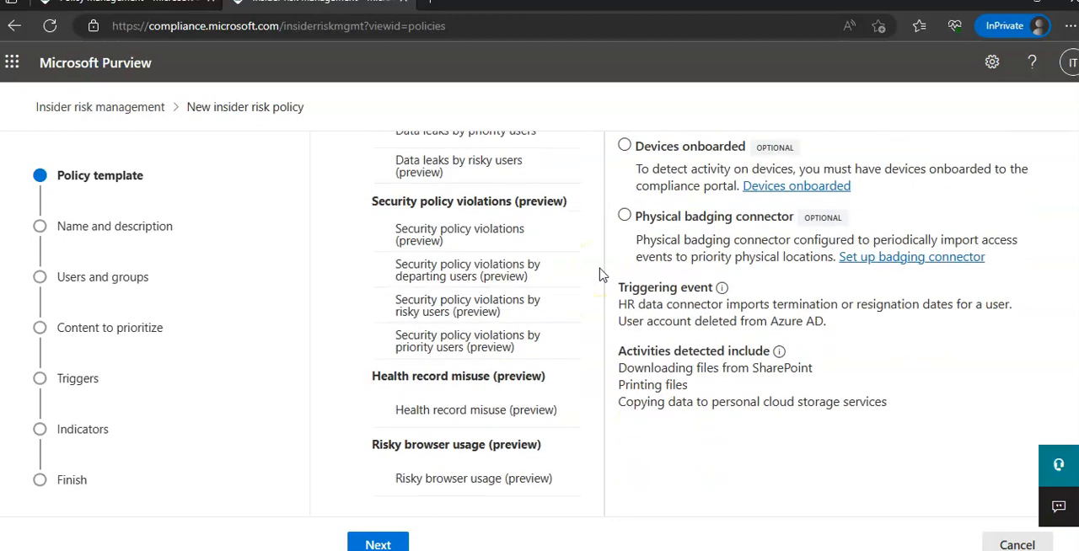
{"action": "scroll", "coordinate": [582, 282], "scroll_direction": "up", "scroll_amount": 4}
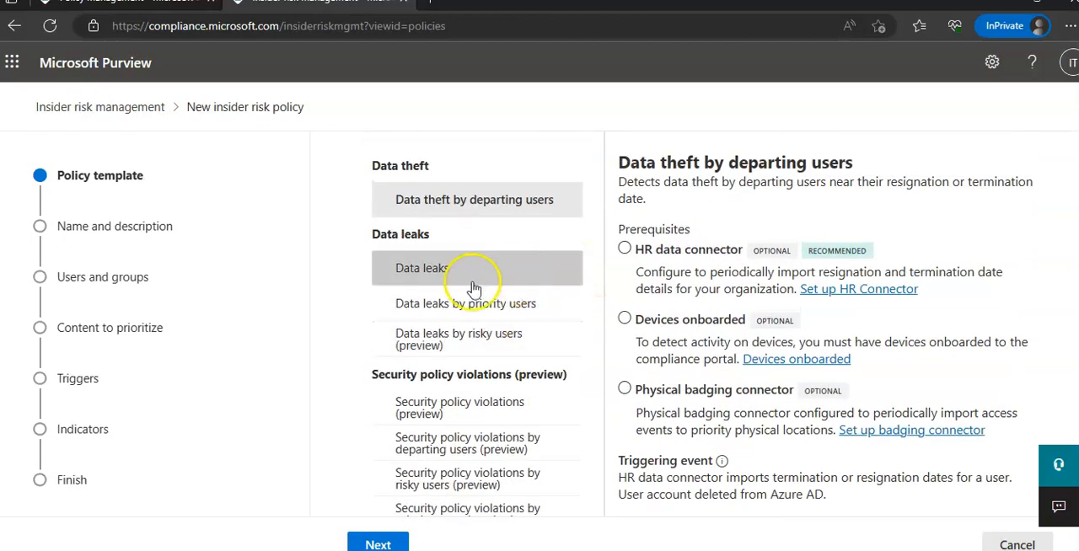
{"action": "left_click", "coordinate": [429, 270]}
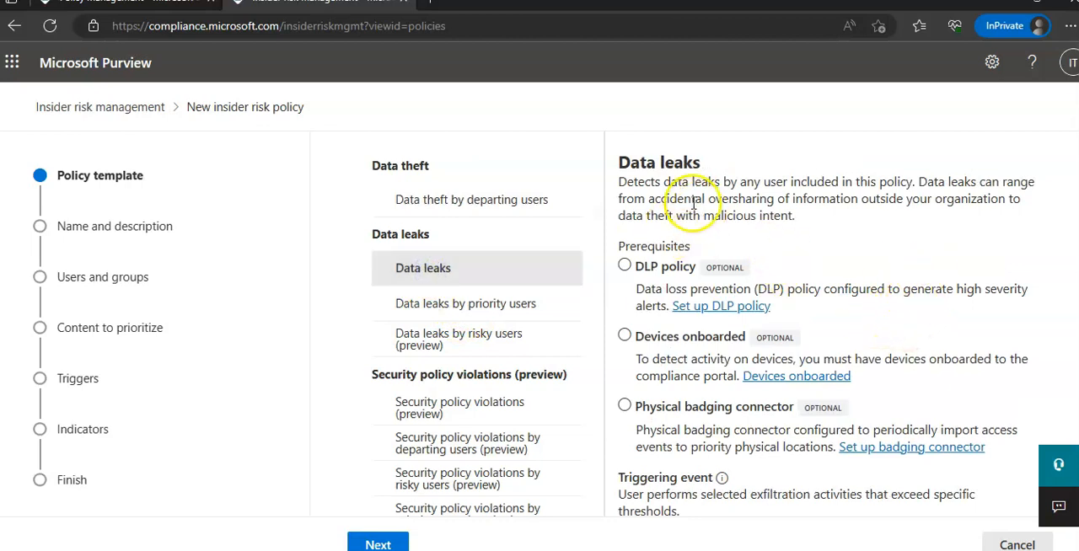
{"action": "left_click", "coordinate": [801, 203]}
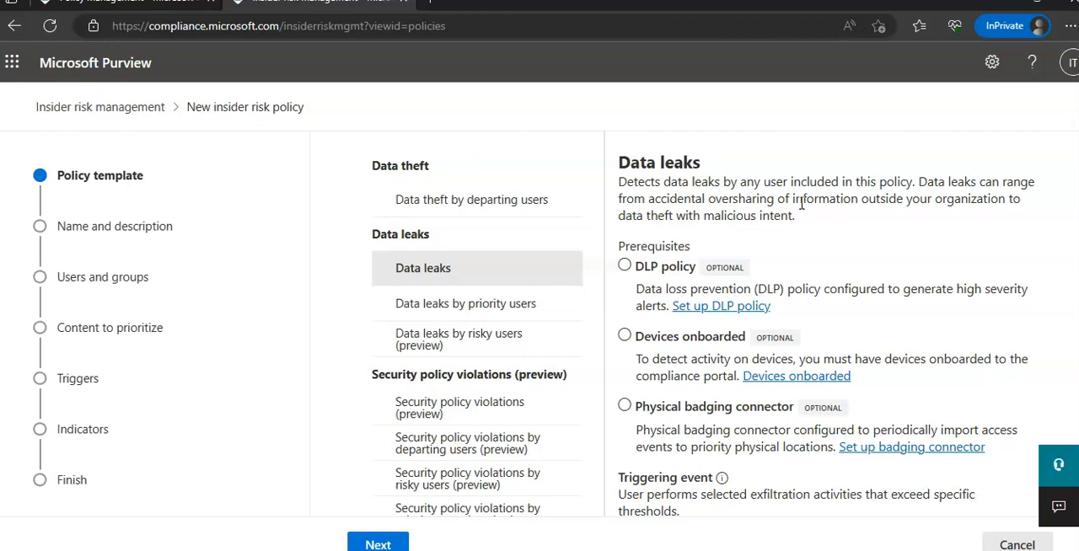
{"action": "scroll", "coordinate": [927, 221], "scroll_direction": "down", "scroll_amount": 2}
{"action": "scroll", "coordinate": [939, 193], "scroll_direction": "up", "scroll_amount": 2}
{"action": "scroll", "coordinate": [559, 284], "scroll_direction": "up", "scroll_amount": 2}
- Choose the Data theft by departing users template, review its prerequisites and proceed to naming the policy
{"action": "left_click", "coordinate": [452, 301]}
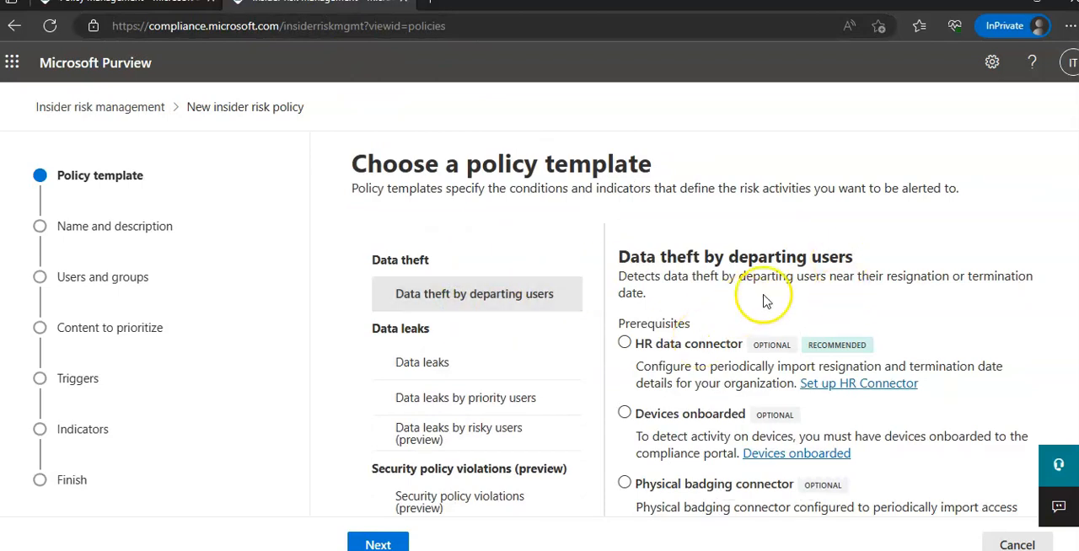
{"action": "scroll", "coordinate": [969, 286], "scroll_direction": "down", "scroll_amount": 1}
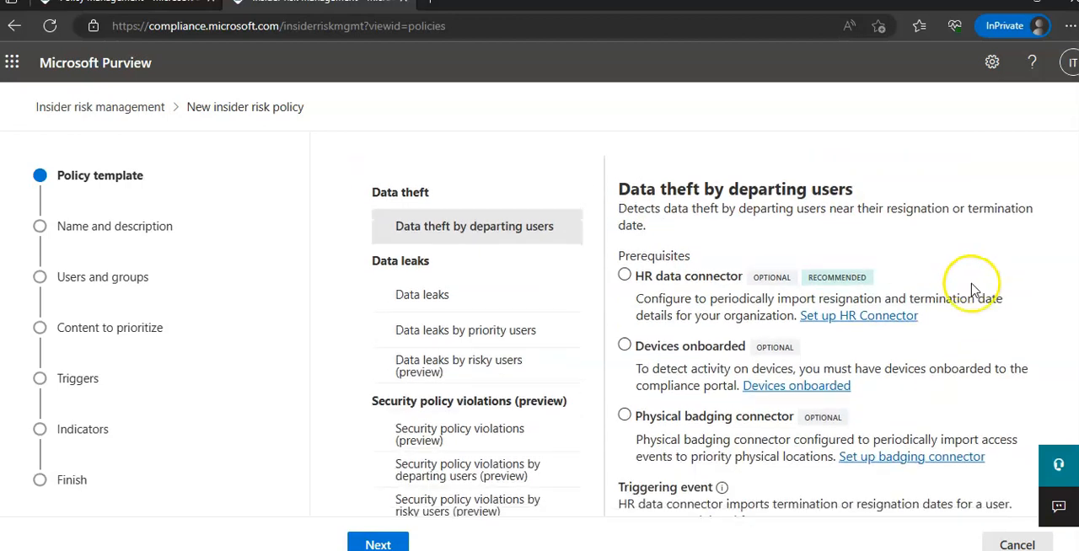
{"action": "scroll", "coordinate": [969, 287], "scroll_direction": "down", "scroll_amount": 1}
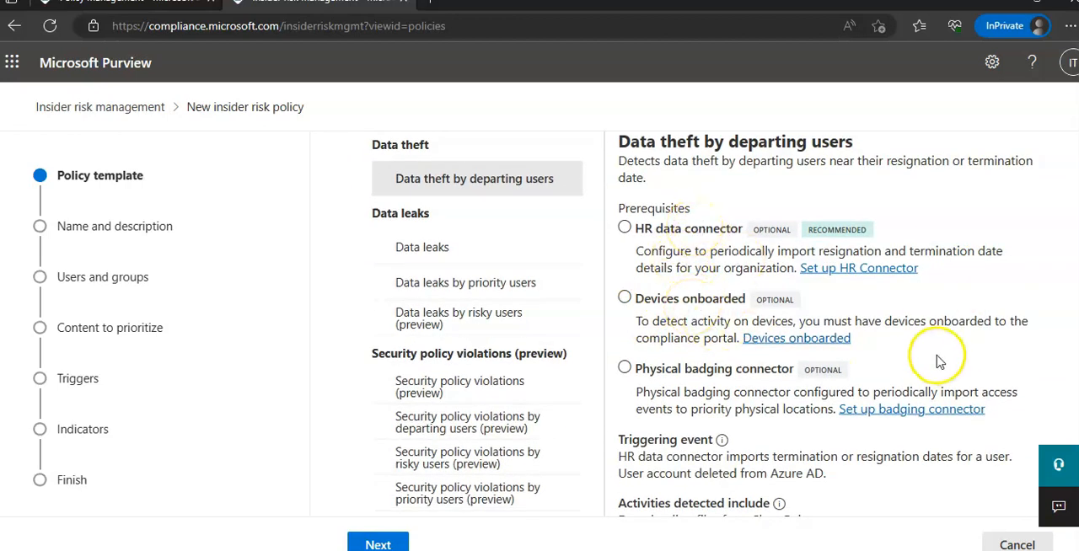
{"action": "scroll", "coordinate": [947, 320], "scroll_direction": "down", "scroll_amount": 2}
{"action": "scroll", "coordinate": [597, 464], "scroll_direction": "up", "scroll_amount": 3}
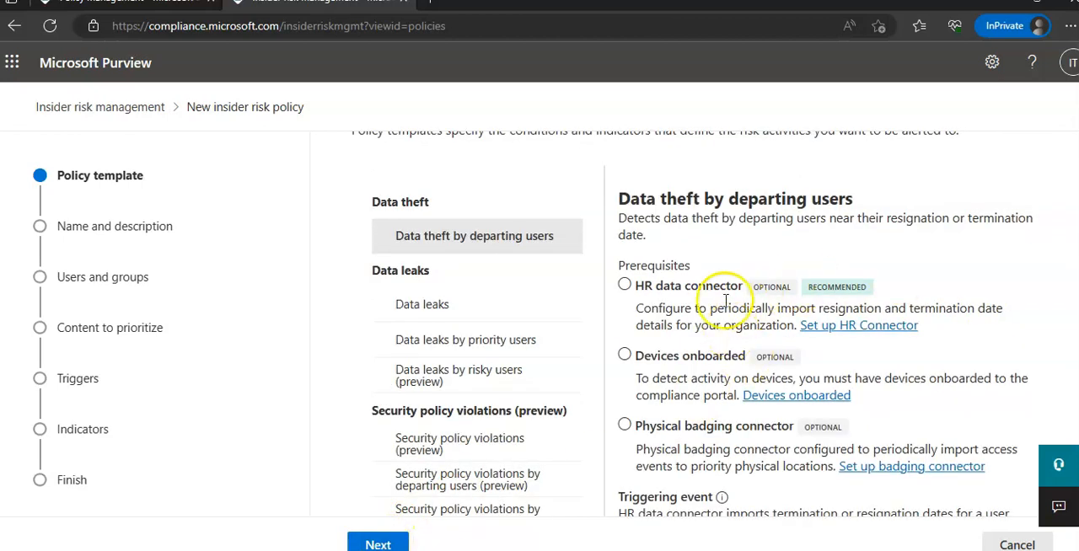
{"action": "left_click", "coordinate": [378, 543]}
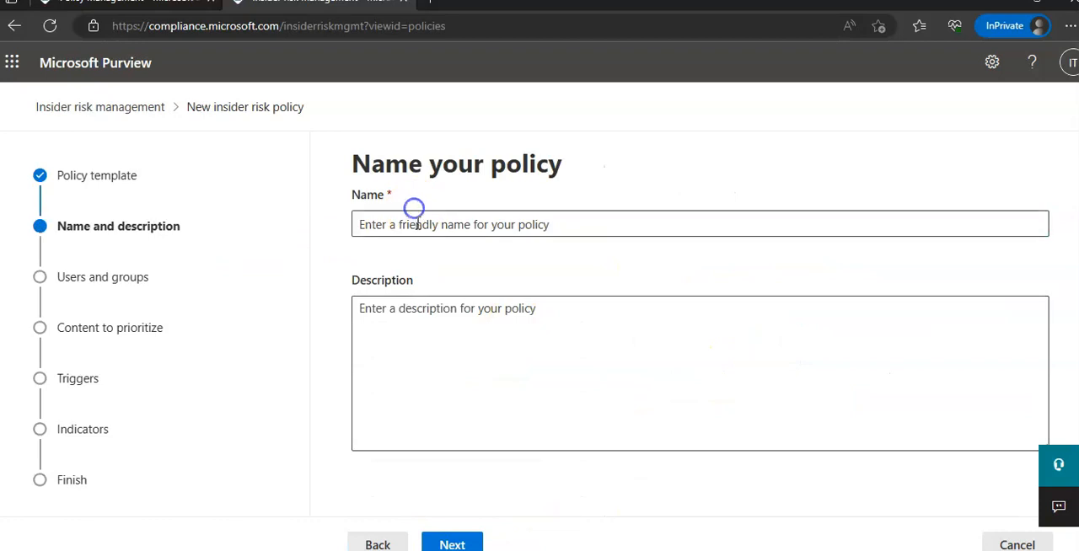
- Name the policy TEST1 and proceed to the users and groups stage
{"action": "left_click", "coordinate": [415, 222]}
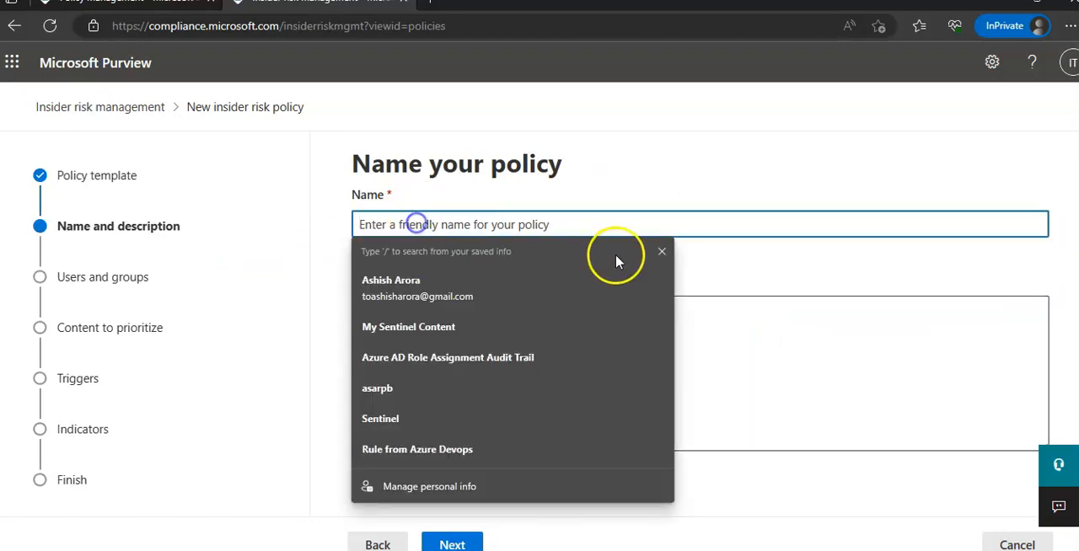
{"action": "left_click", "coordinate": [662, 251]}
{"action": "type", "text": "TEST1"}
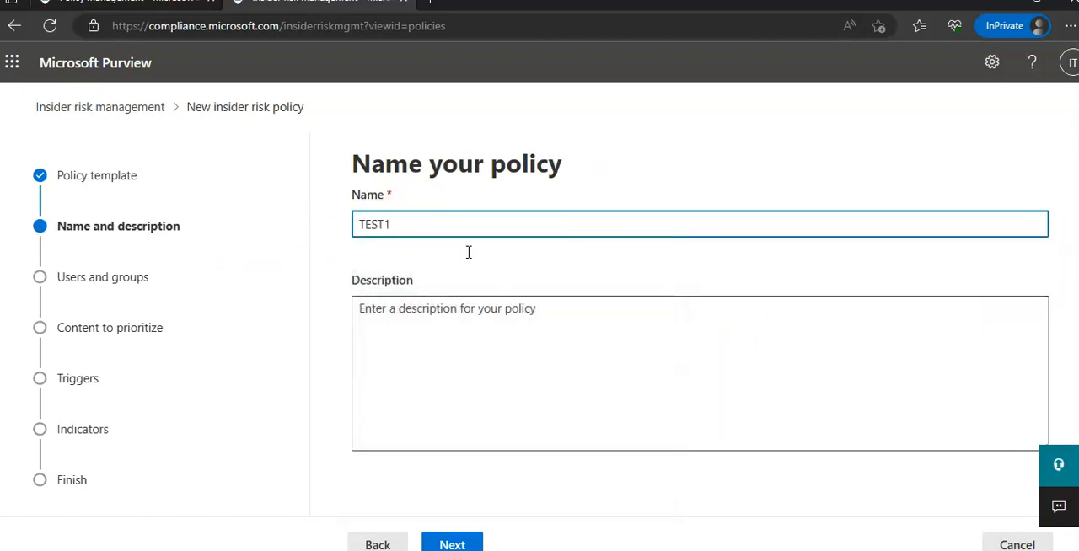
{"action": "left_click", "coordinate": [439, 540]}
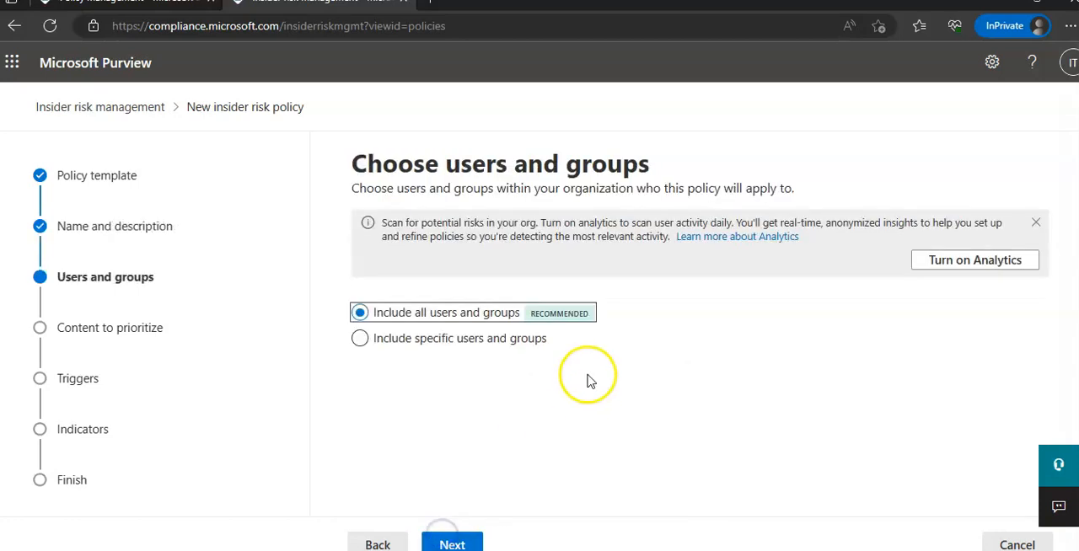
{"action": "left_click", "coordinate": [495, 338]}
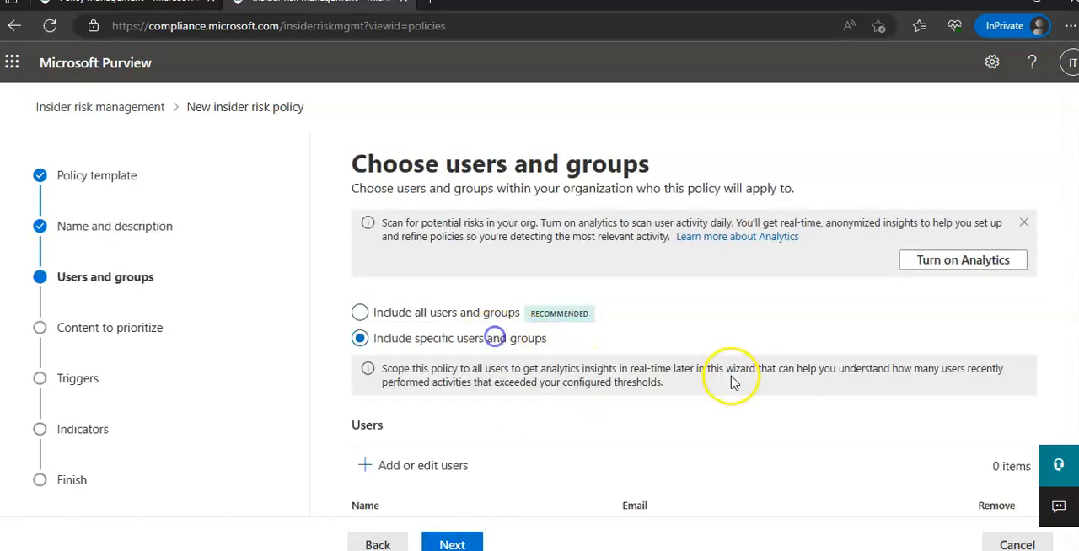
{"action": "scroll", "coordinate": [428, 475], "scroll_direction": "down", "scroll_amount": 2}
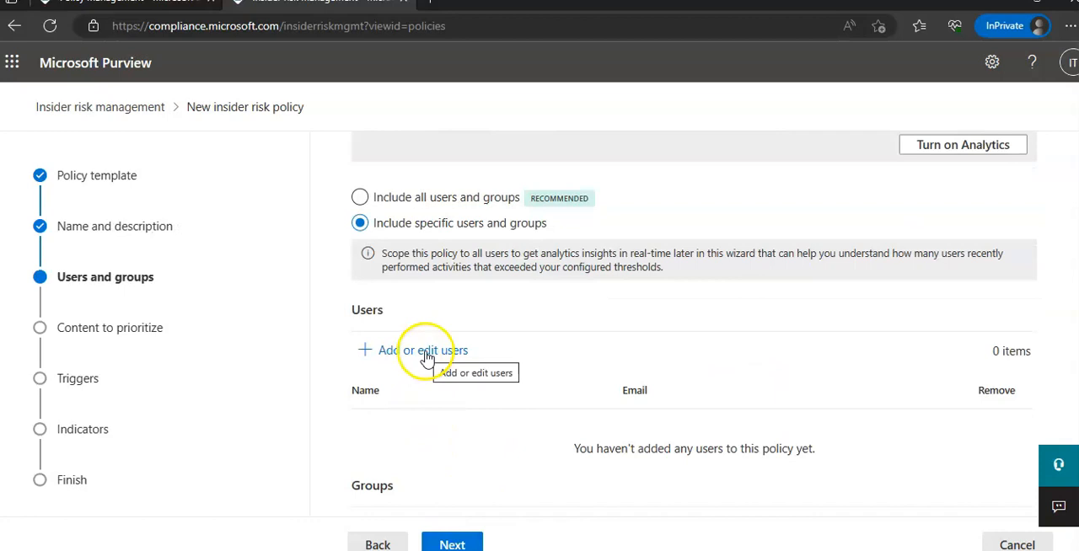
{"action": "scroll", "coordinate": [725, 363], "scroll_direction": "down", "scroll_amount": 2}
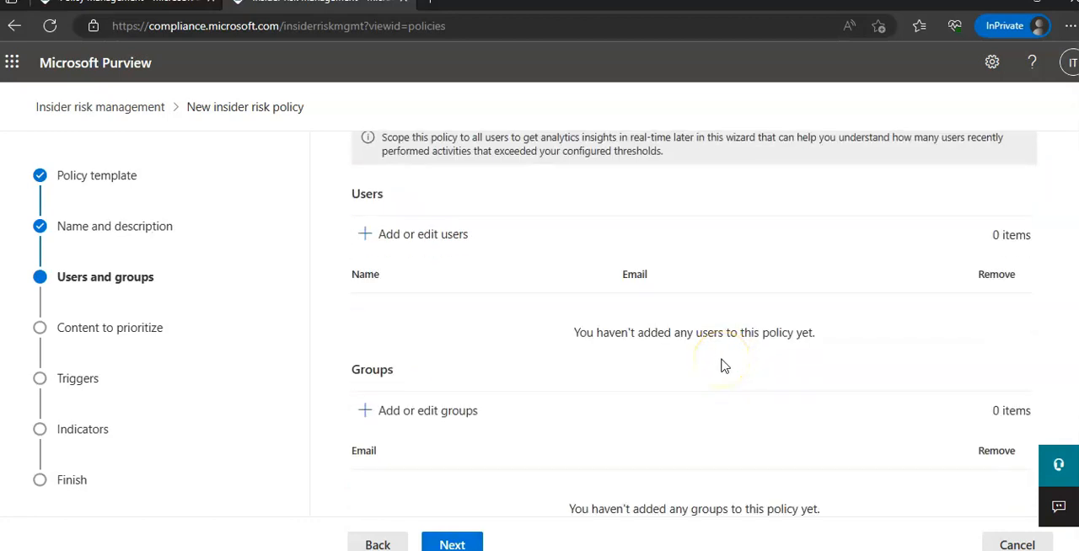
{"action": "scroll", "coordinate": [793, 329], "scroll_direction": "up", "scroll_amount": 1}
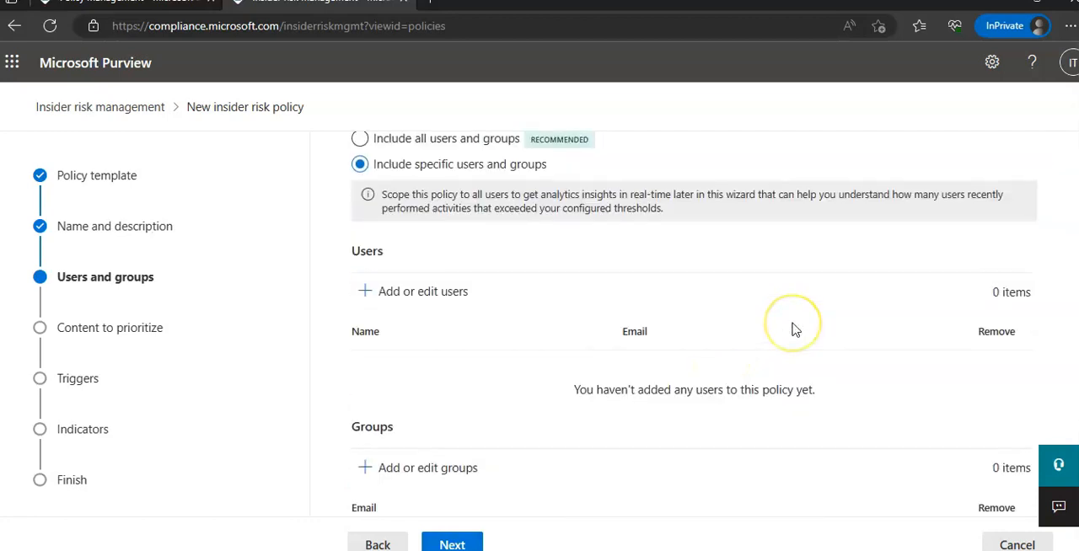
{"action": "scroll", "coordinate": [793, 329], "scroll_direction": "up", "scroll_amount": 2}
{"action": "left_click", "coordinate": [403, 256]}
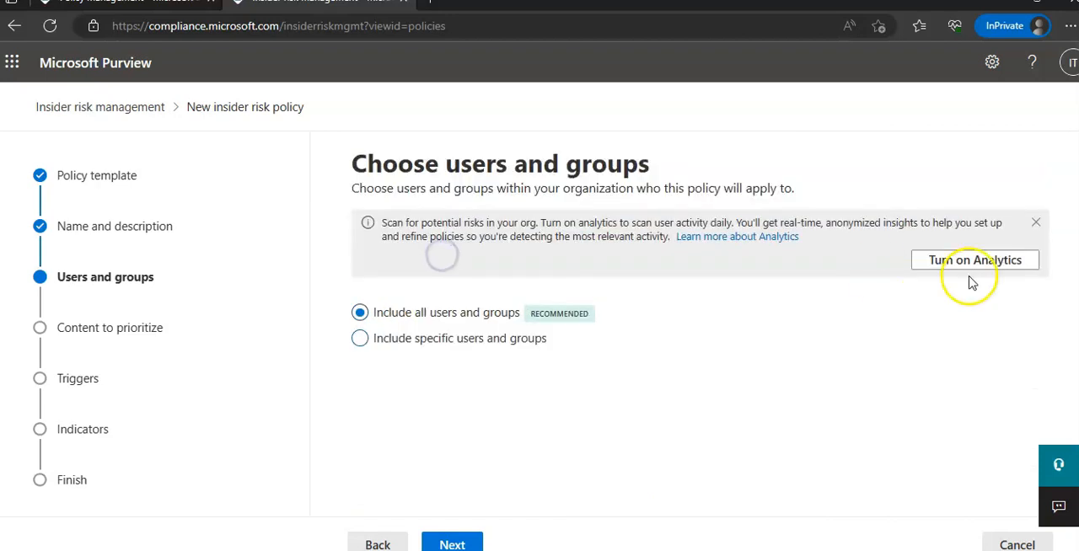
- Opt out of prioritizing content right now and continue to the indicators with the User account deleted from Azure AD trigger
{"action": "left_click", "coordinate": [455, 542]}
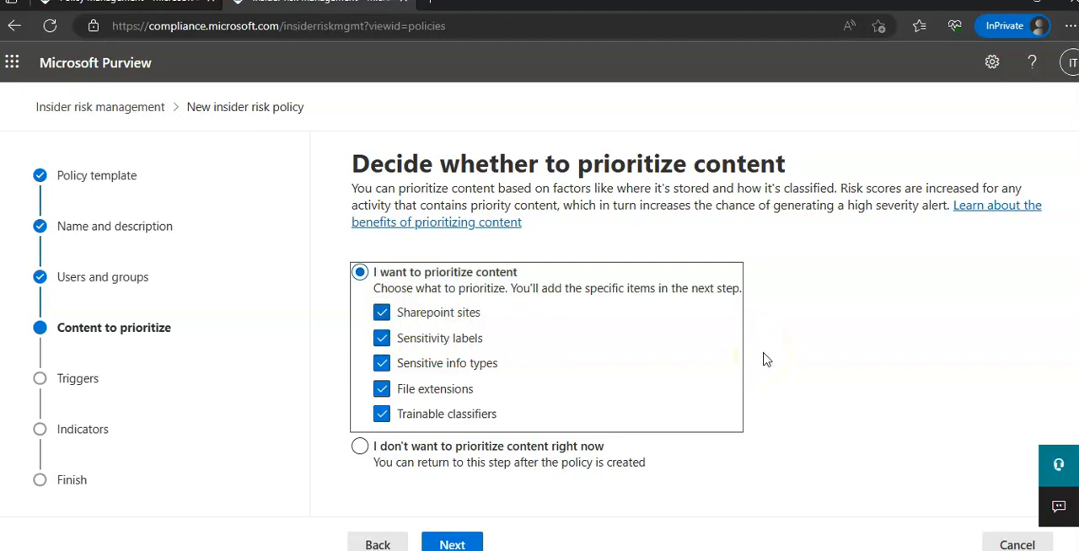
{"action": "left_click", "coordinate": [590, 445]}
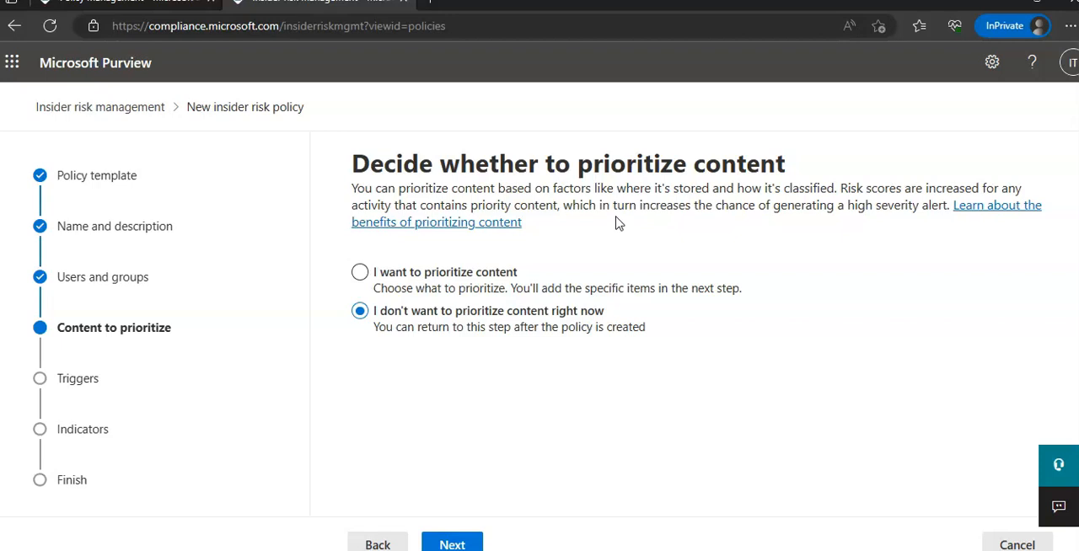
{"action": "left_click", "coordinate": [447, 543]}
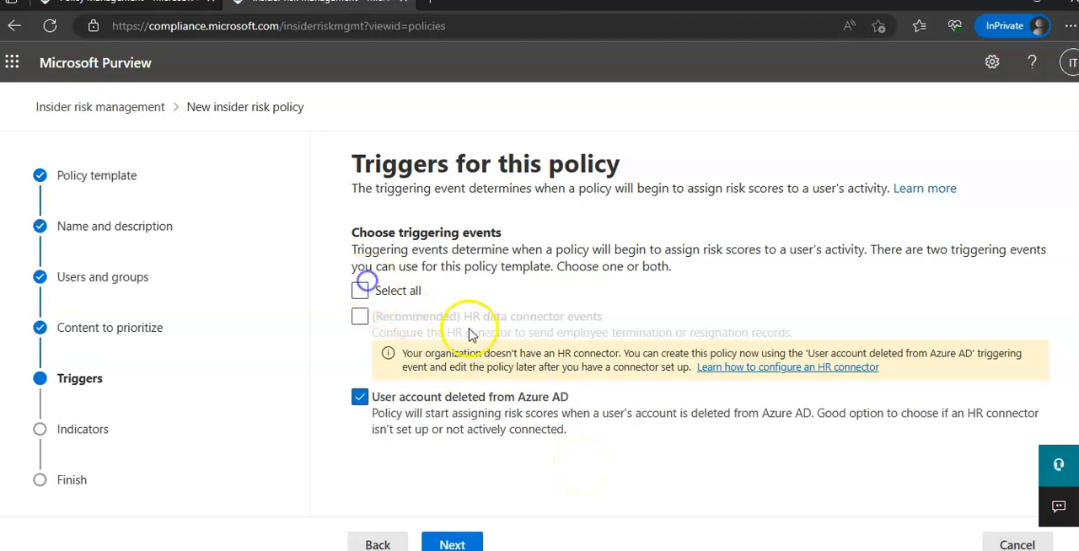
{"action": "left_click", "coordinate": [360, 290]}
{"action": "left_click", "coordinate": [452, 545]}
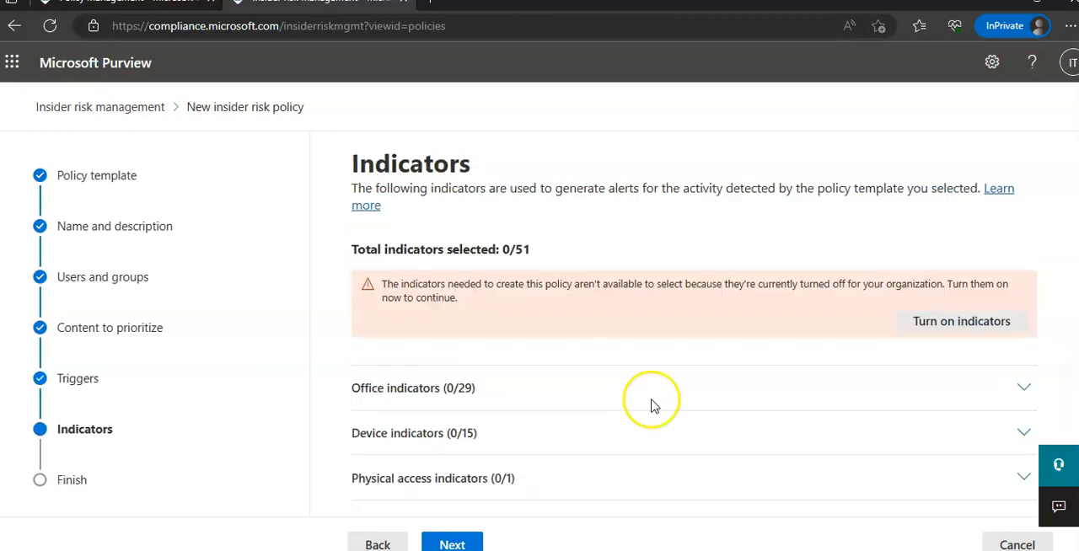
- Review the Office indicators and turn on all indicators for the organization
{"action": "scroll", "coordinate": [652, 406], "scroll_direction": "down", "scroll_amount": 1}
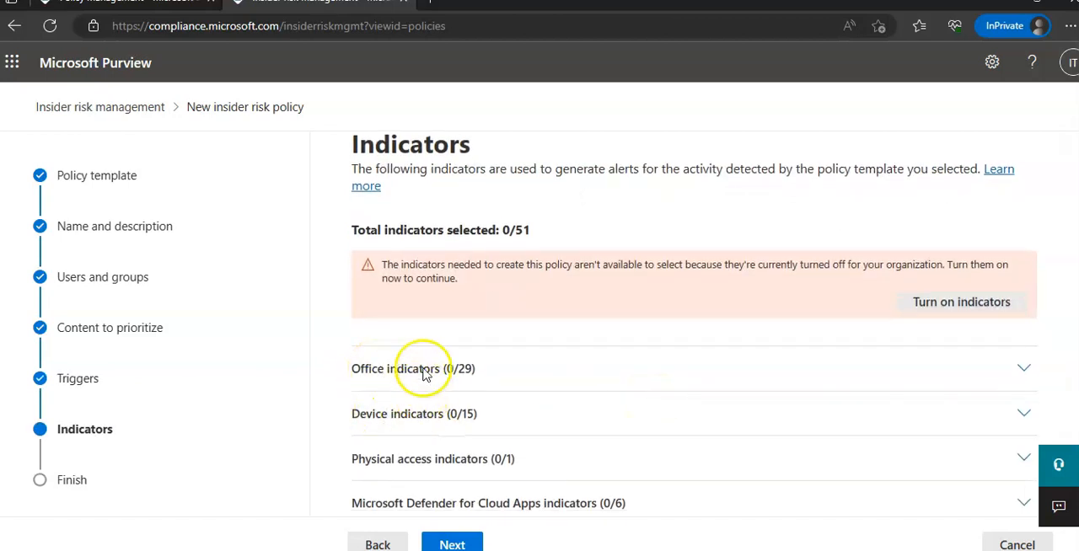
{"action": "left_click", "coordinate": [1025, 366]}
{"action": "scroll", "coordinate": [911, 400], "scroll_direction": "down", "scroll_amount": 2}
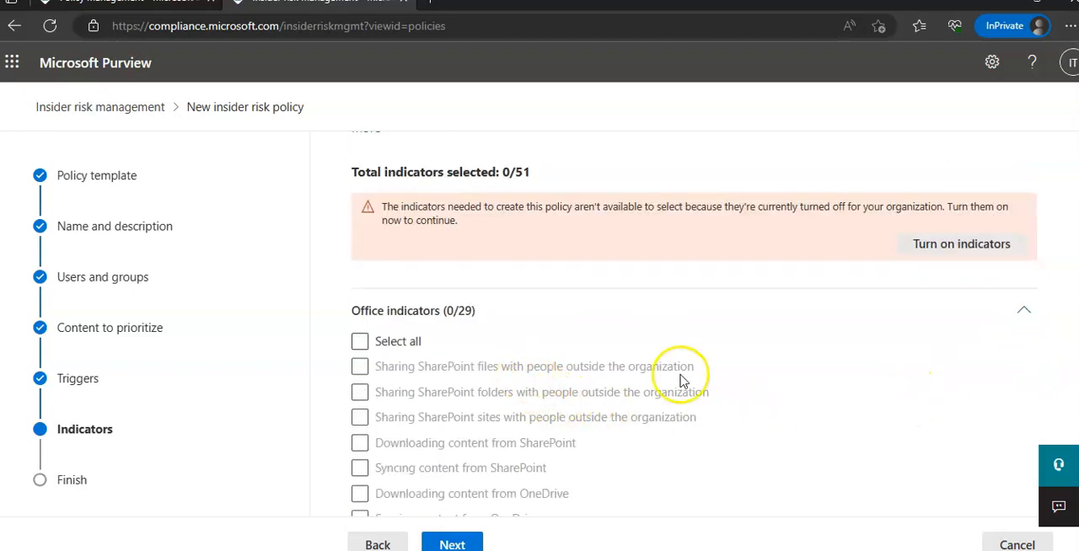
{"action": "scroll", "coordinate": [901, 362], "scroll_direction": "up", "scroll_amount": 2}
{"action": "left_click", "coordinate": [943, 323]}
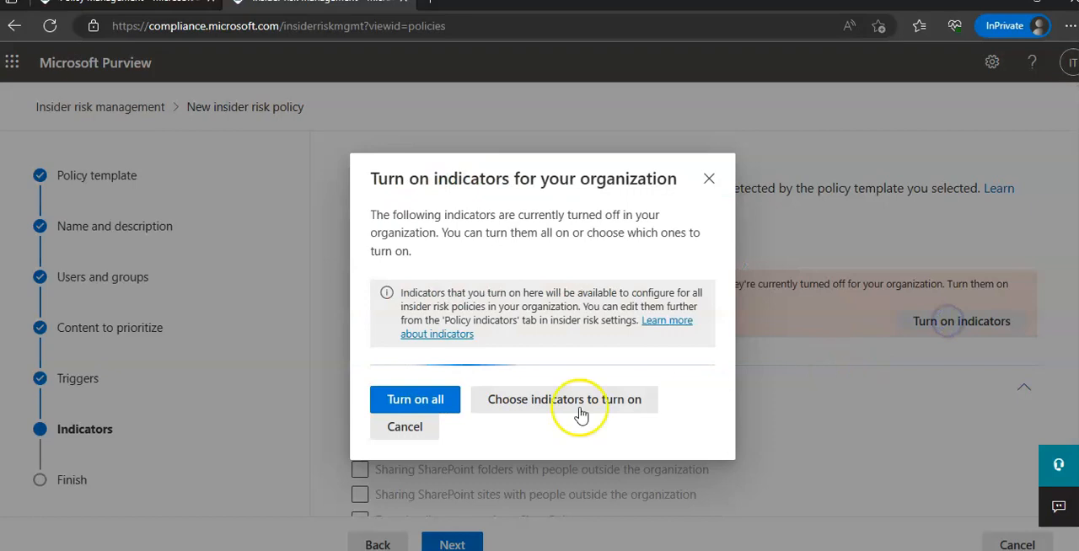
{"action": "left_click", "coordinate": [430, 405]}
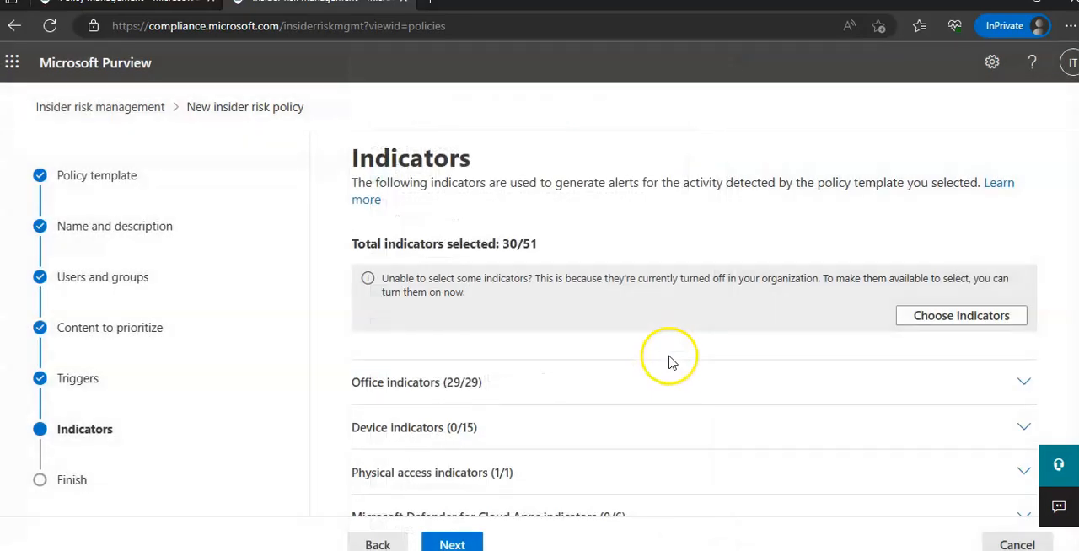
- Expand the Device indicators, try to select all of them, and continue to the detection options
{"action": "scroll", "coordinate": [765, 364], "scroll_direction": "down", "scroll_amount": 1}
{"action": "left_click", "coordinate": [490, 419]}
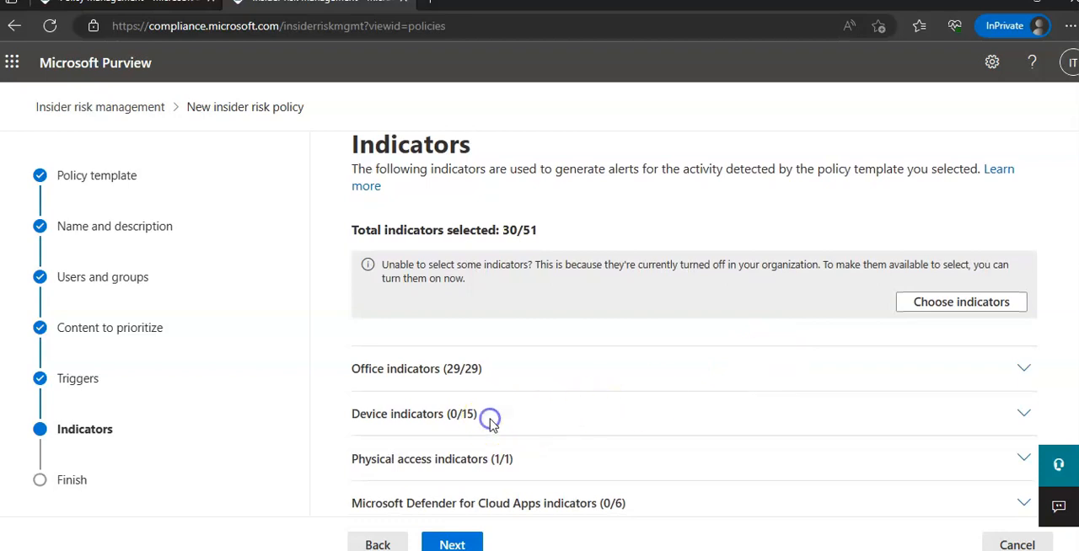
{"action": "left_click", "coordinate": [1022, 411]}
{"action": "scroll", "coordinate": [485, 448], "scroll_direction": "down", "scroll_amount": 2}
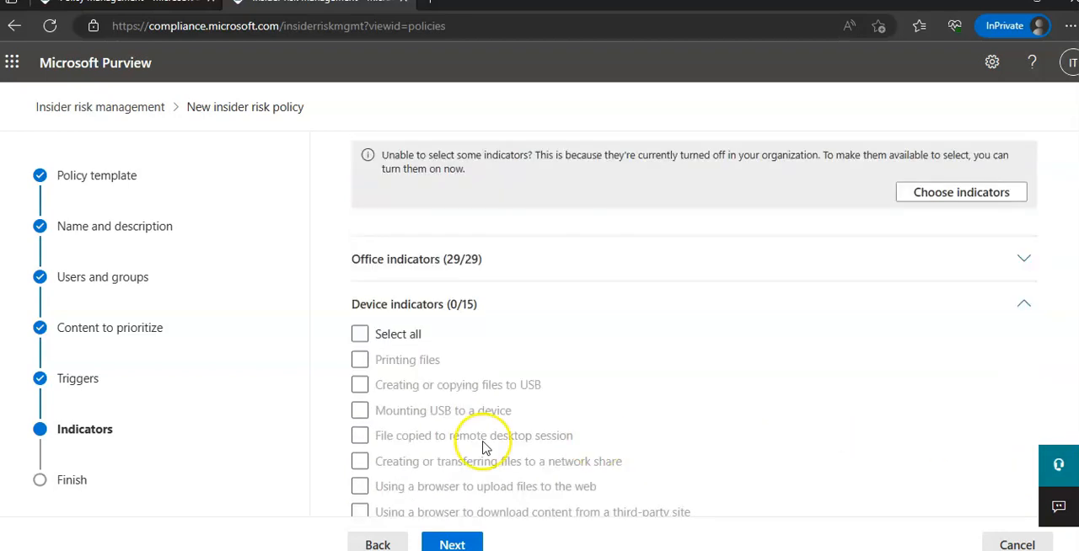
{"action": "left_click", "coordinate": [362, 333]}
{"action": "scroll", "coordinate": [956, 348], "scroll_direction": "down", "scroll_amount": 3}
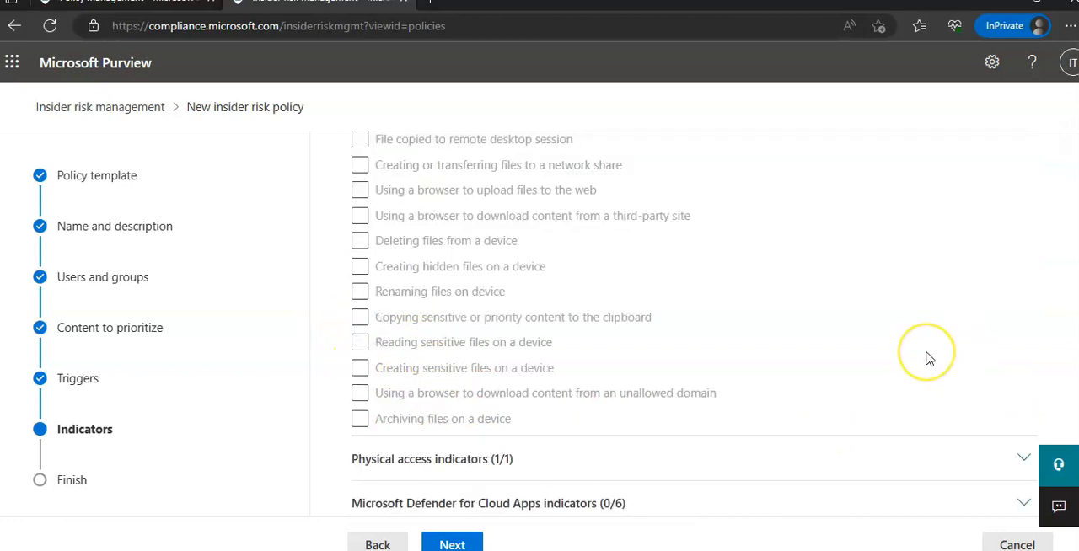
{"action": "left_click", "coordinate": [80, 482]}
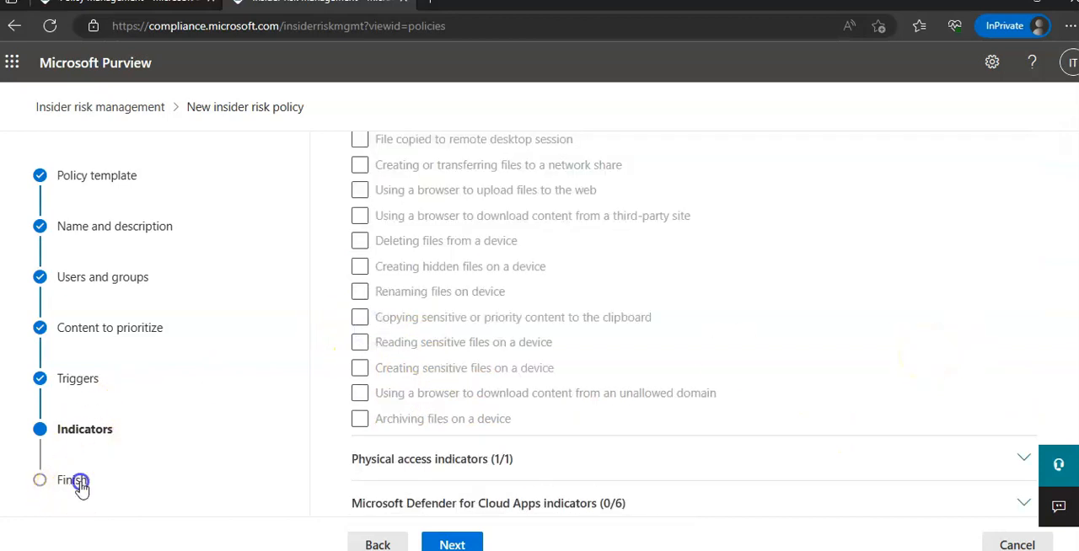
{"action": "left_click", "coordinate": [452, 543]}
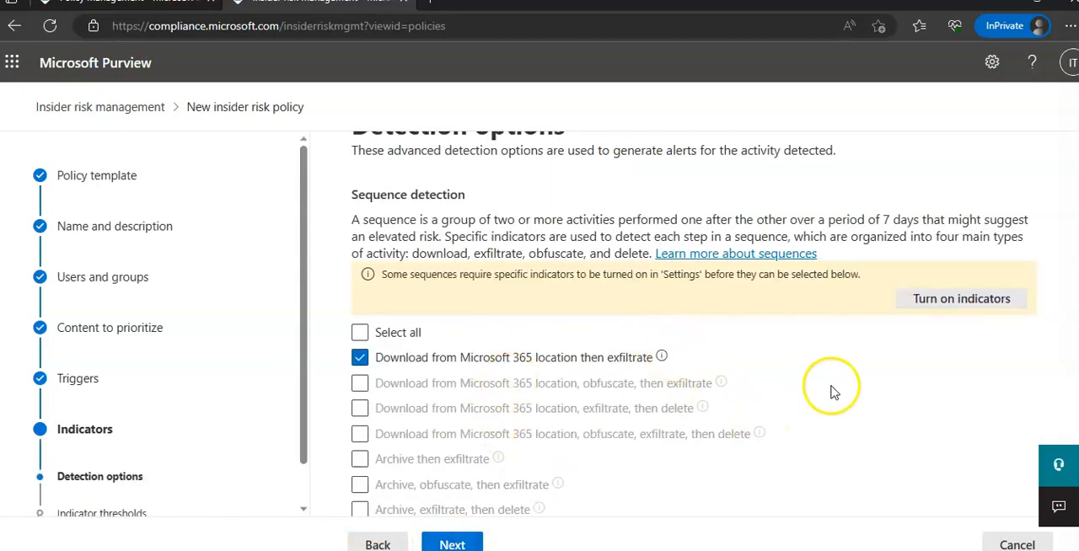
- Select all available sequences under Sequence detection and continue to the indicator thresholds
{"action": "scroll", "coordinate": [826, 389], "scroll_direction": "up", "scroll_amount": 1}
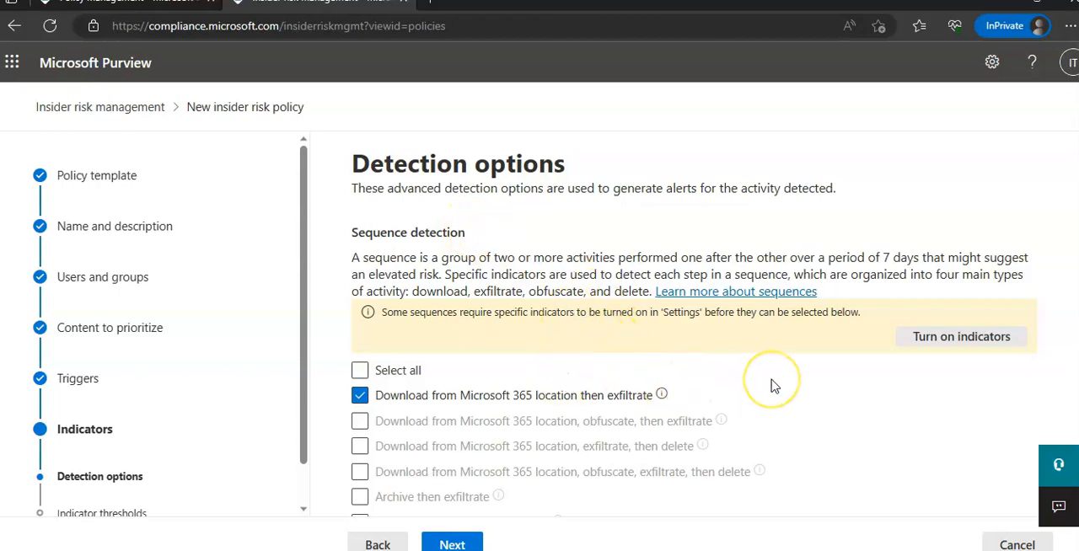
{"action": "scroll", "coordinate": [771, 385], "scroll_direction": "down", "scroll_amount": 1}
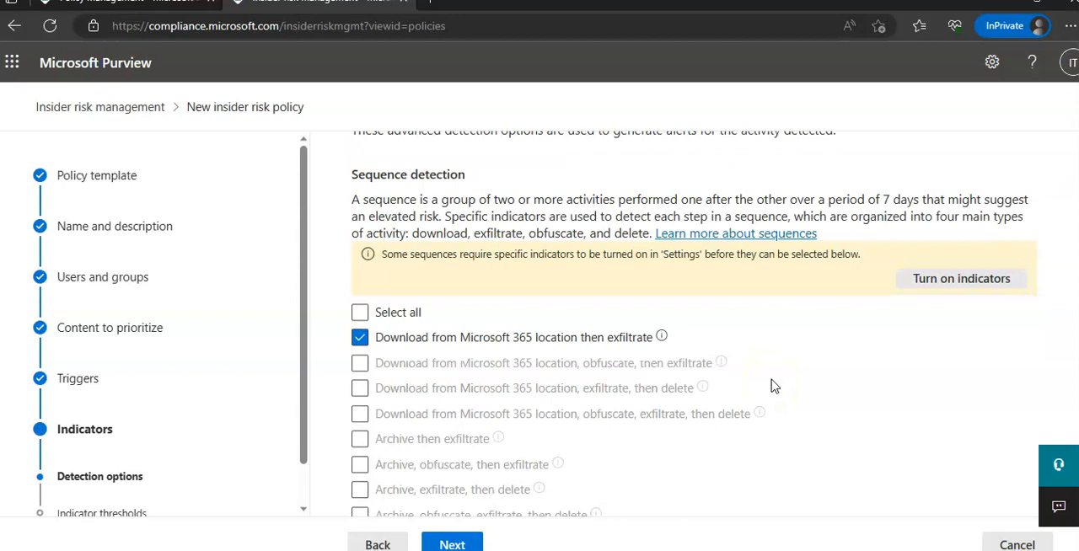
{"action": "left_click", "coordinate": [360, 312]}
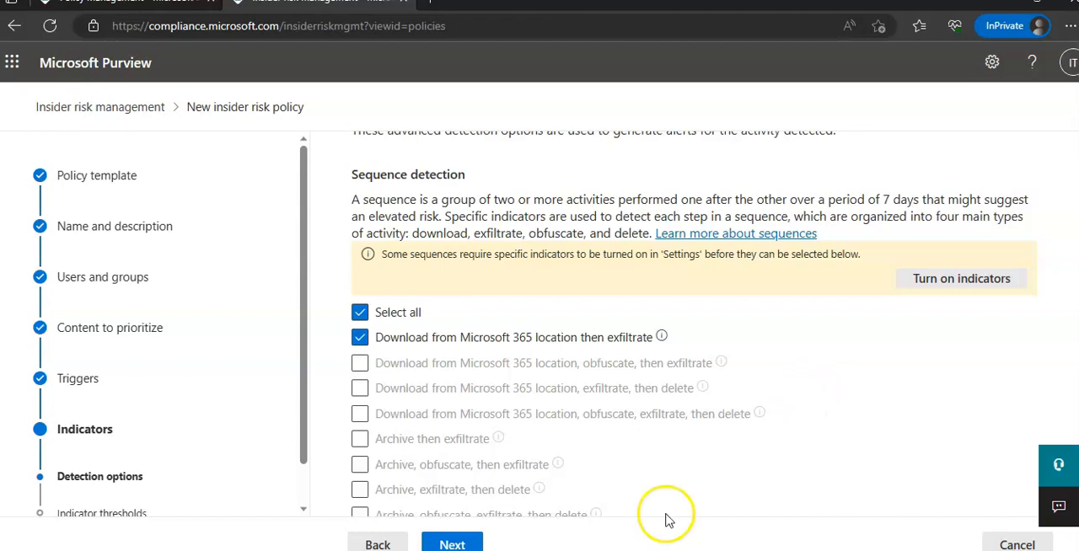
{"action": "left_click", "coordinate": [463, 544]}
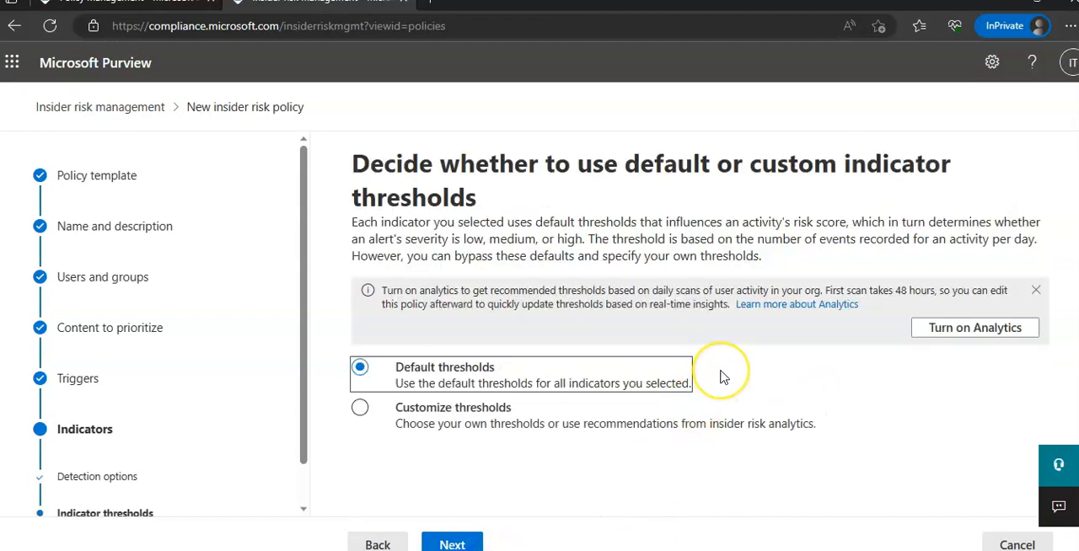
- Switch to customized thresholds to examine the per-indicator event limits, and return to Default thresholds
{"action": "left_click", "coordinate": [465, 414]}
{"action": "scroll", "coordinate": [770, 411], "scroll_direction": "down", "scroll_amount": 1}
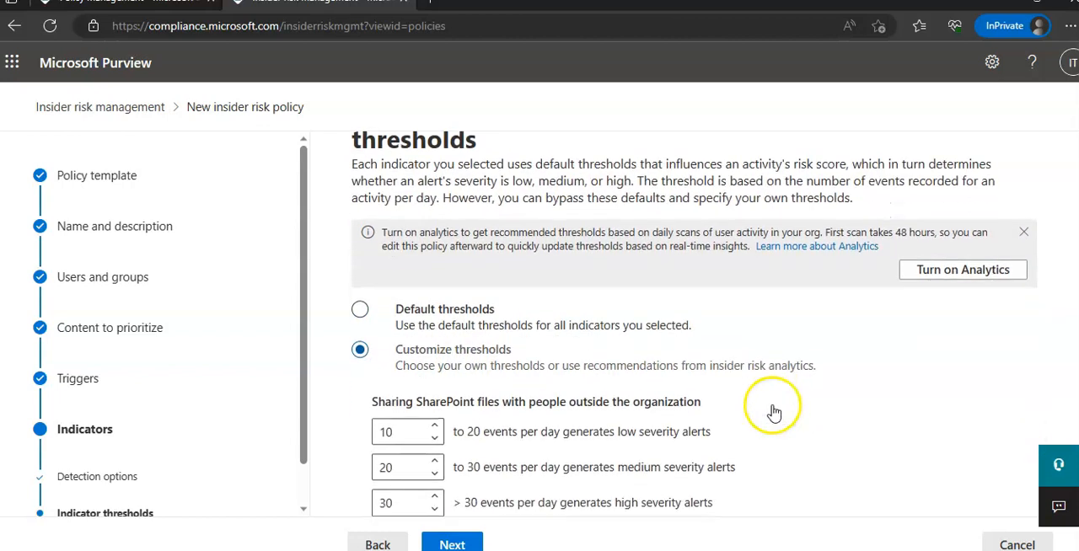
{"action": "scroll", "coordinate": [772, 411], "scroll_direction": "down", "scroll_amount": 1}
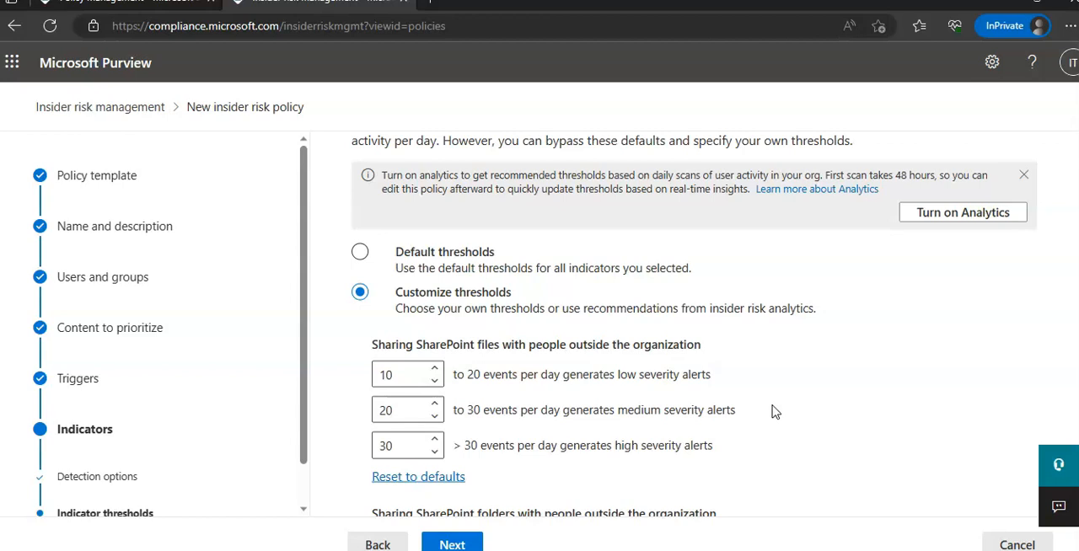
{"action": "scroll", "coordinate": [774, 411], "scroll_direction": "down", "scroll_amount": 4}
{"action": "scroll", "coordinate": [772, 410], "scroll_direction": "down", "scroll_amount": 2}
{"action": "scroll", "coordinate": [772, 412], "scroll_direction": "up", "scroll_amount": 8}
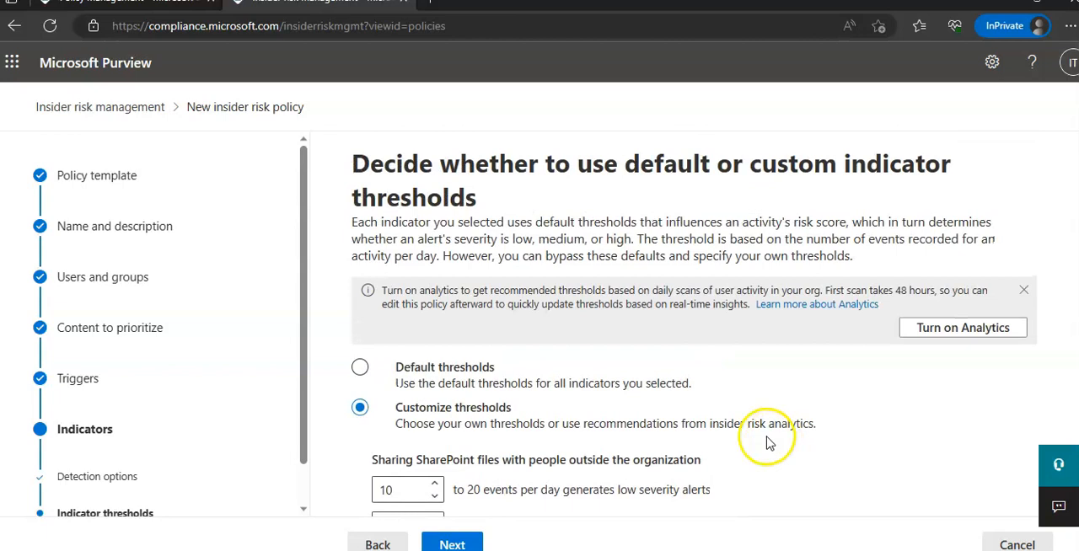
{"action": "left_click", "coordinate": [394, 376]}
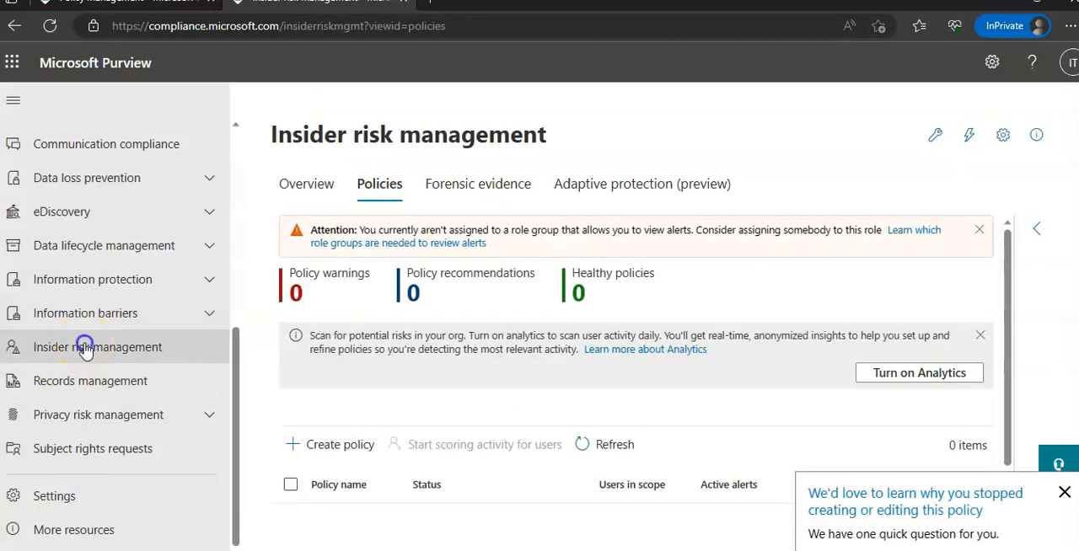
- Leave the policy wizard, open the Insider risk management settings and review the Privacy options for anonymized usernames
{"action": "left_click", "coordinate": [85, 348]}
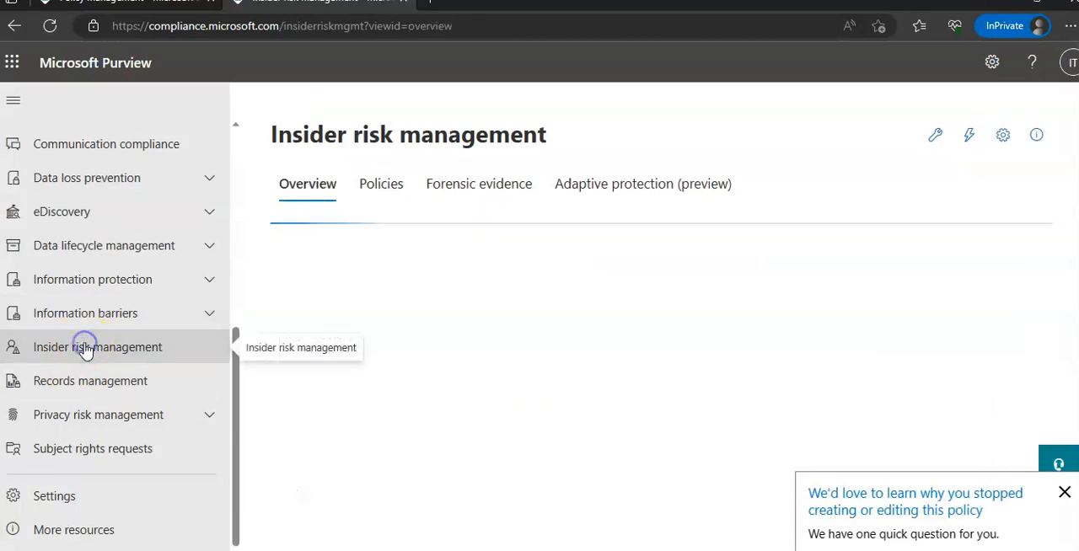
{"action": "left_click", "coordinate": [1003, 138]}
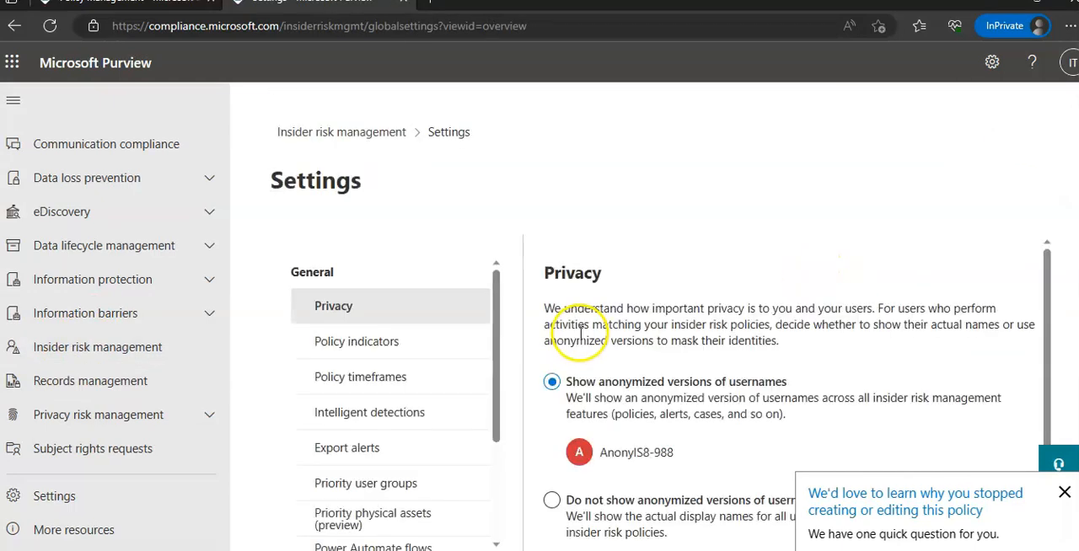
{"action": "scroll", "coordinate": [716, 294], "scroll_direction": "down", "scroll_amount": 1}
{"action": "scroll", "coordinate": [770, 221], "scroll_direction": "up", "scroll_amount": 1}
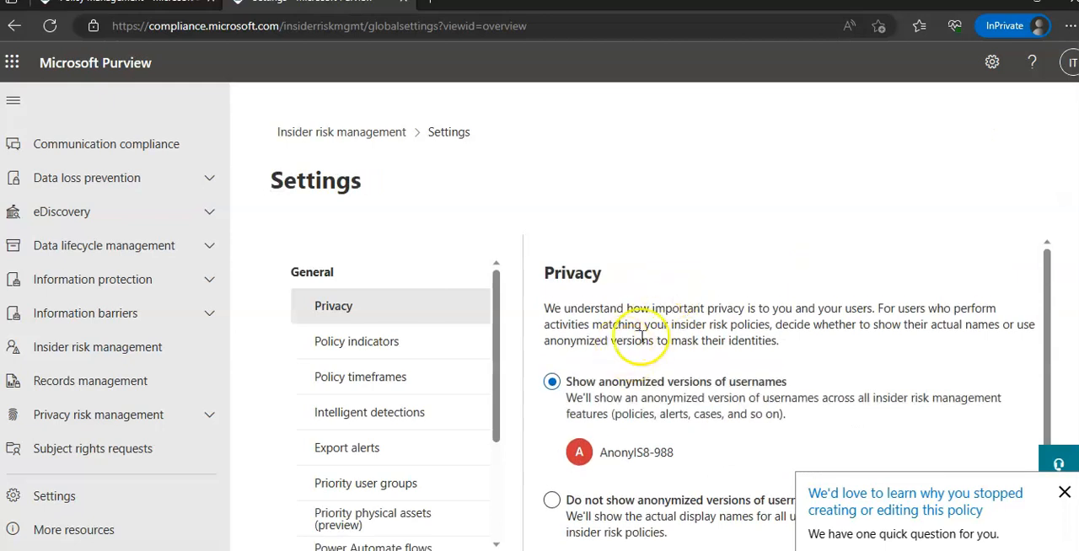
{"action": "left_click", "coordinate": [1063, 493]}
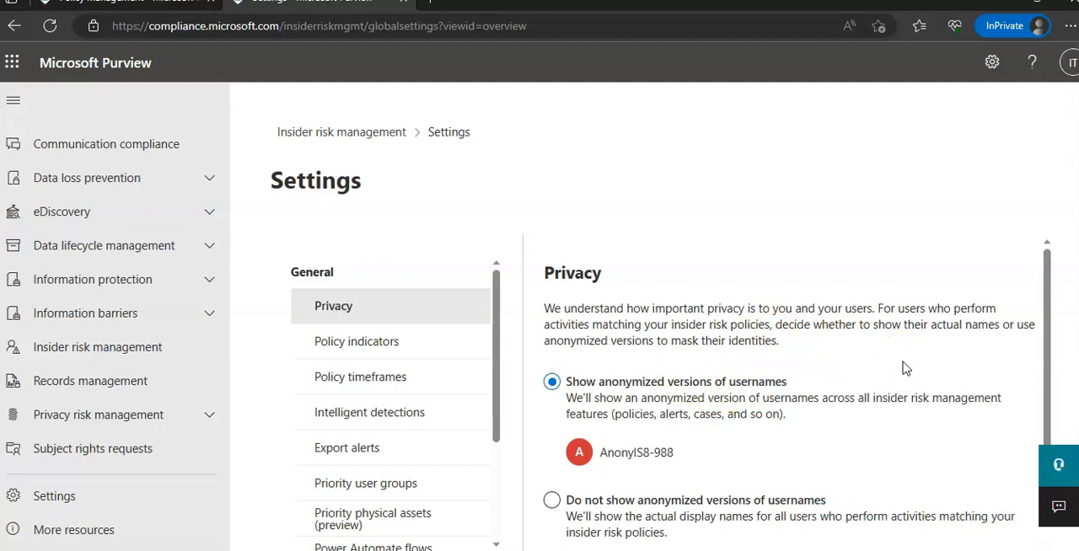
{"action": "scroll", "coordinate": [903, 368], "scroll_direction": "down", "scroll_amount": 1}
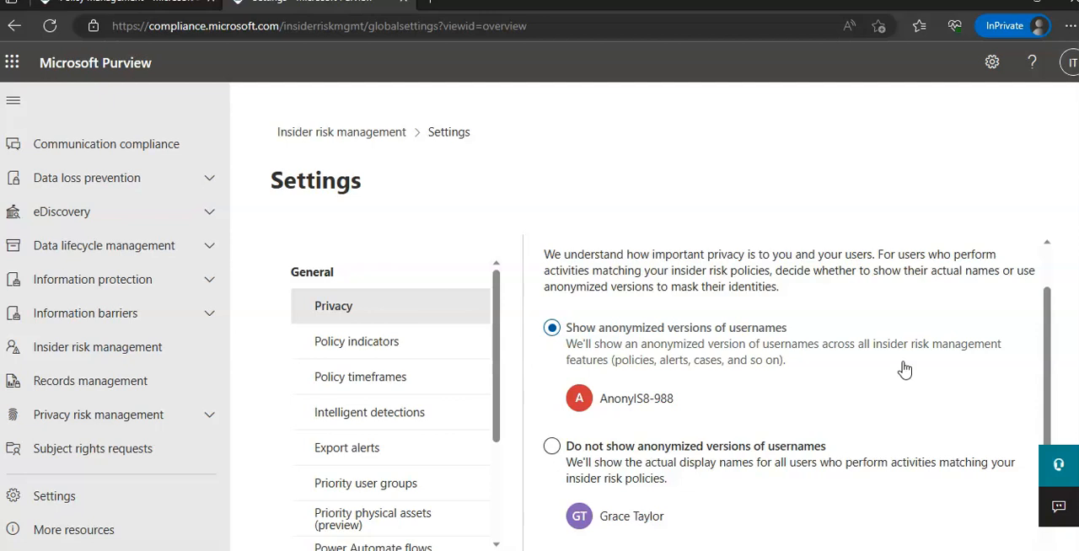
- Review the Policy indicators settings and the activation window and past activity detection under Policy timeframes
{"action": "left_click", "coordinate": [389, 342]}
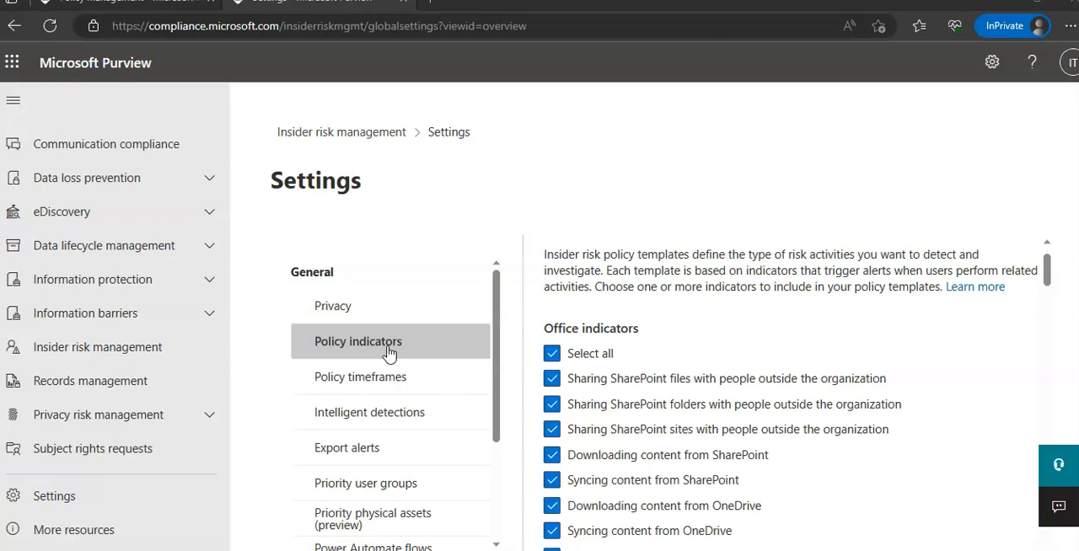
{"action": "left_click", "coordinate": [380, 378]}
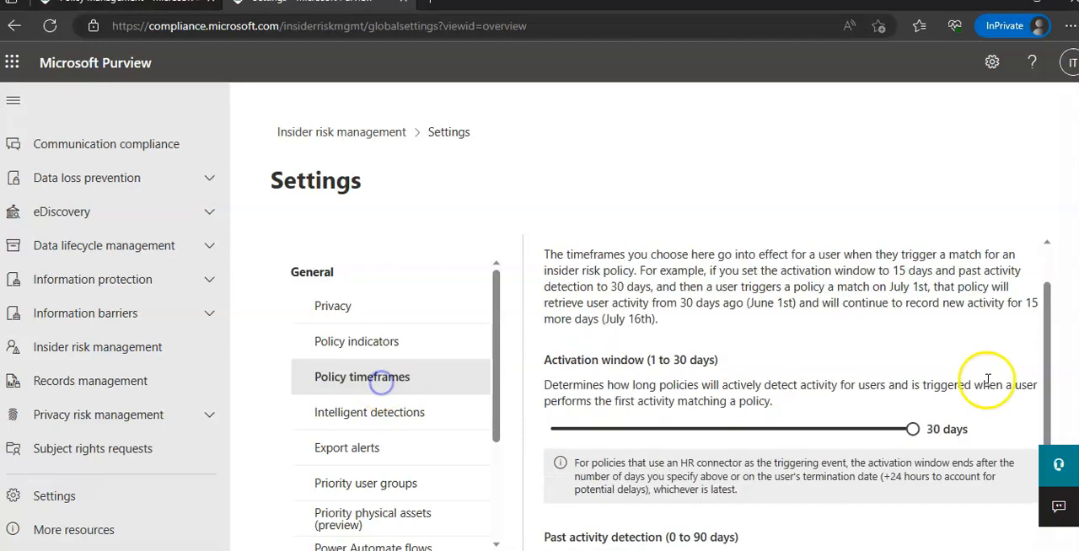
{"action": "scroll", "coordinate": [801, 362], "scroll_direction": "down", "scroll_amount": 2}
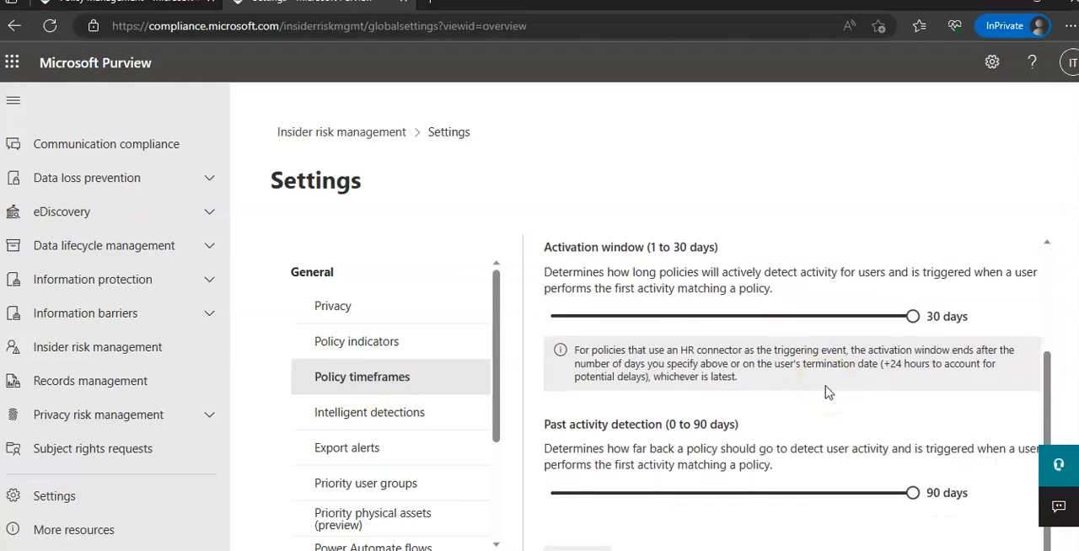
- Open the Intelligent detections settings and examine the file type exclusions and the minimum daily events for boosting unusual activity scores
{"action": "left_click", "coordinate": [347, 416]}
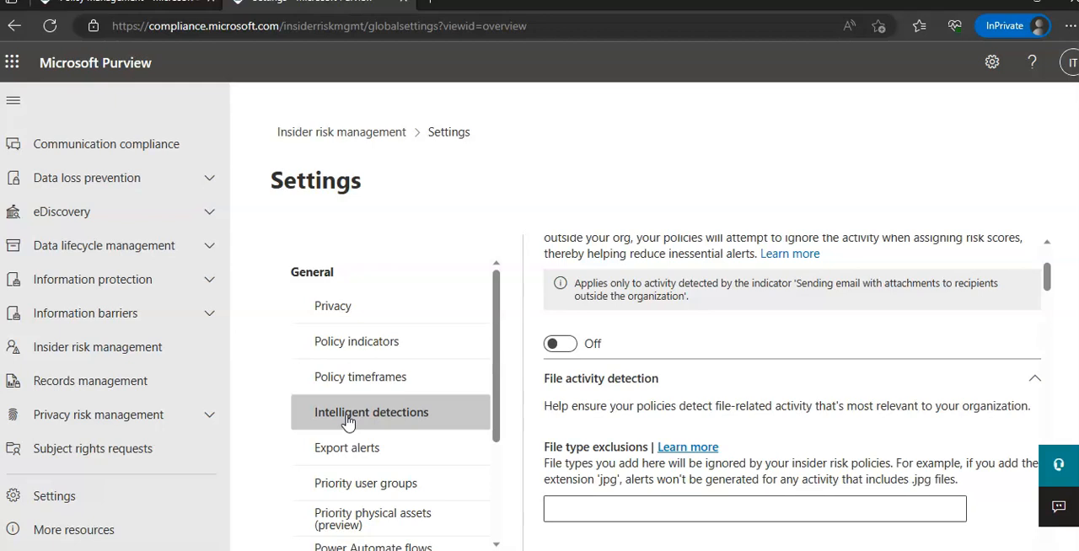
{"action": "scroll", "coordinate": [354, 413], "scroll_direction": "down", "scroll_amount": 2}
{"action": "left_click", "coordinate": [382, 392]}
{"action": "scroll", "coordinate": [578, 270], "scroll_direction": "down", "scroll_amount": 2}
{"action": "left_click", "coordinate": [624, 357]}
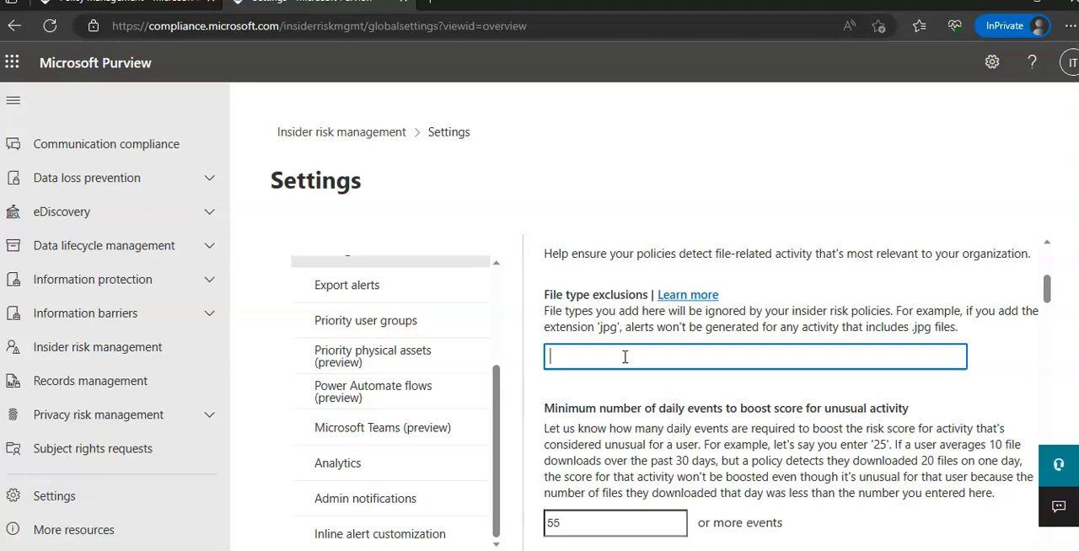
{"action": "left_click", "coordinate": [677, 364]}
{"action": "scroll", "coordinate": [891, 429], "scroll_direction": "down", "scroll_amount": 4}
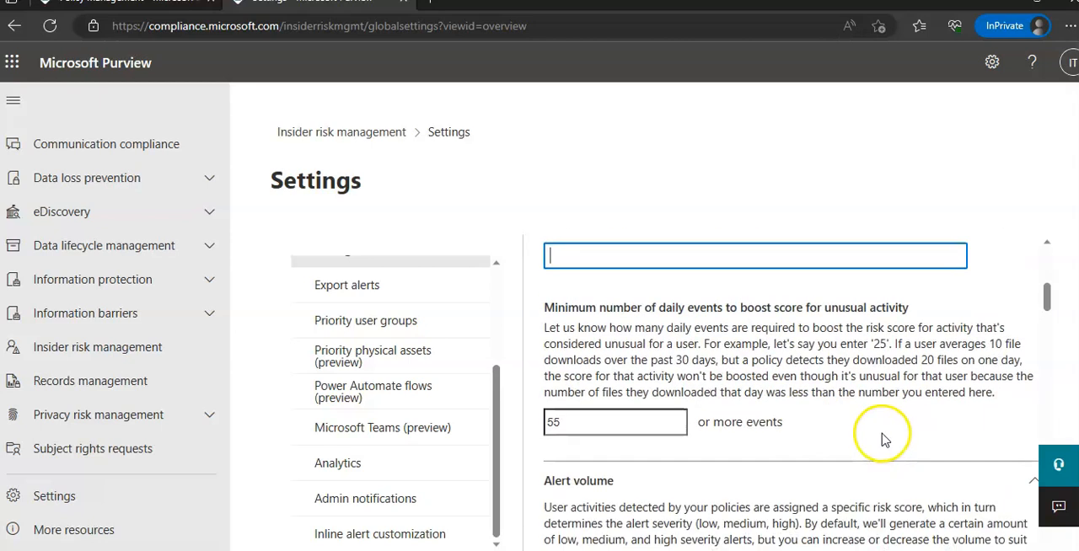
- Review the alert volume, Defender for Endpoint alert statuses, domains and exclusion settings, and return to the Insider risk management policies
{"action": "scroll", "coordinate": [913, 393], "scroll_direction": "down", "scroll_amount": 2}
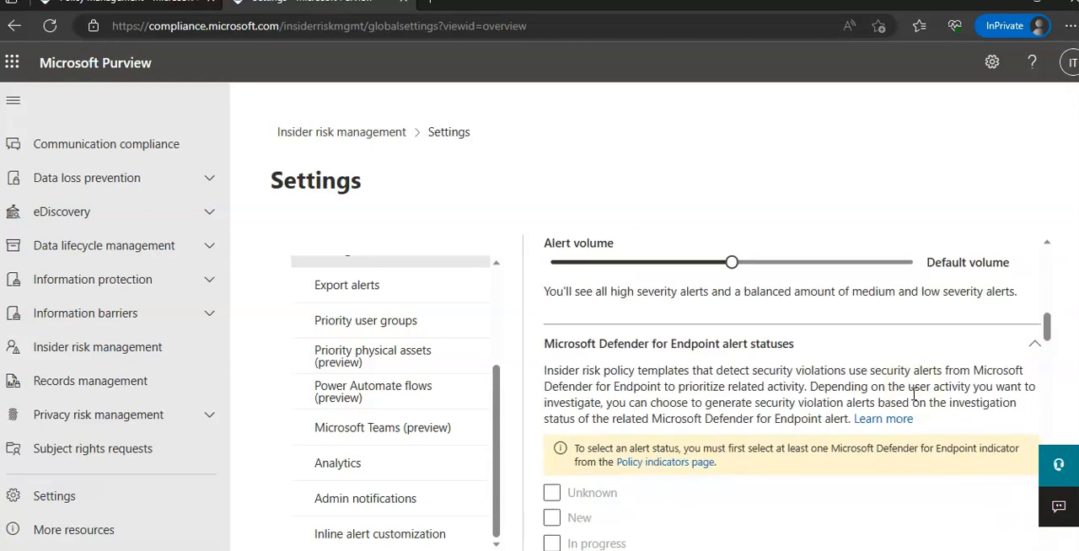
{"action": "scroll", "coordinate": [913, 393], "scroll_direction": "down", "scroll_amount": 3}
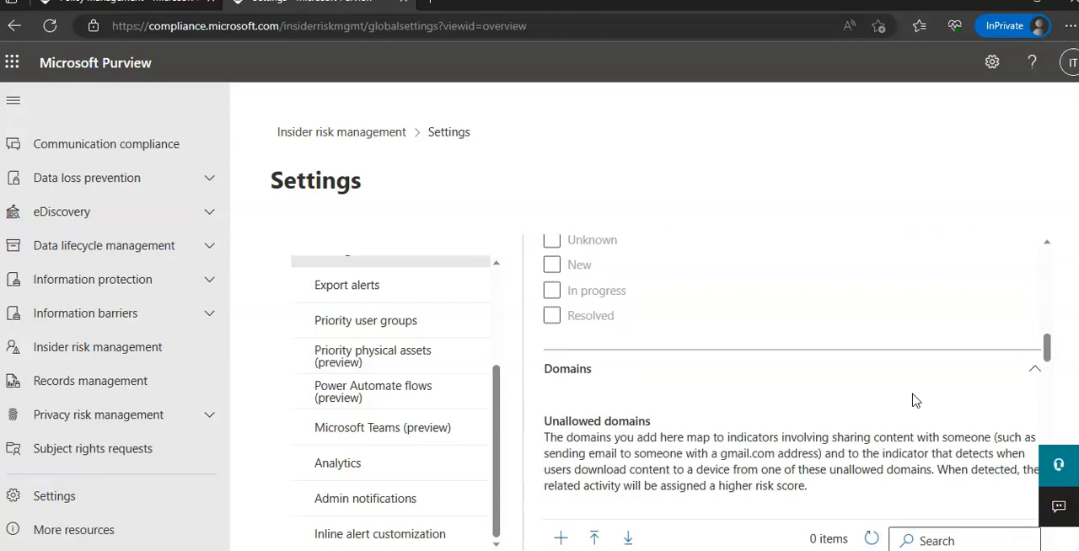
{"action": "scroll", "coordinate": [913, 396], "scroll_direction": "down", "scroll_amount": 1}
{"action": "scroll", "coordinate": [912, 400], "scroll_direction": "down", "scroll_amount": 5}
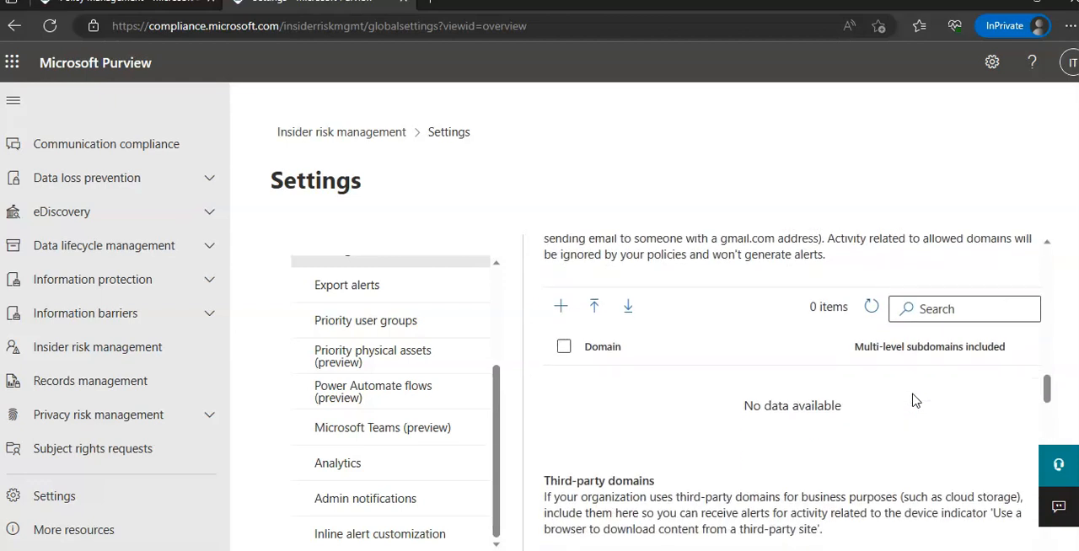
{"action": "scroll", "coordinate": [914, 400], "scroll_direction": "down", "scroll_amount": 3}
{"action": "scroll", "coordinate": [914, 400], "scroll_direction": "down", "scroll_amount": 2}
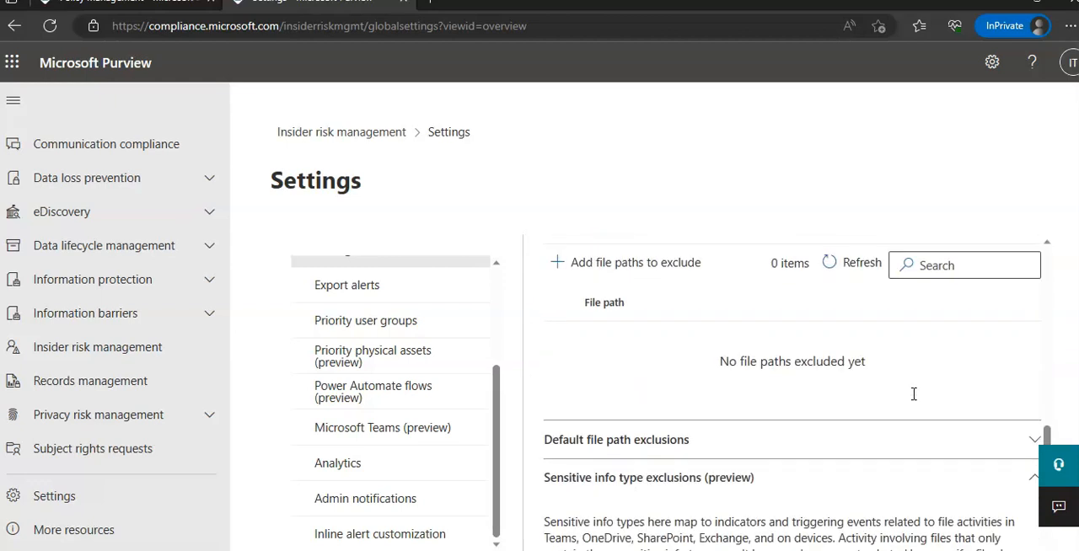
{"action": "scroll", "coordinate": [914, 400], "scroll_direction": "down", "scroll_amount": 5}
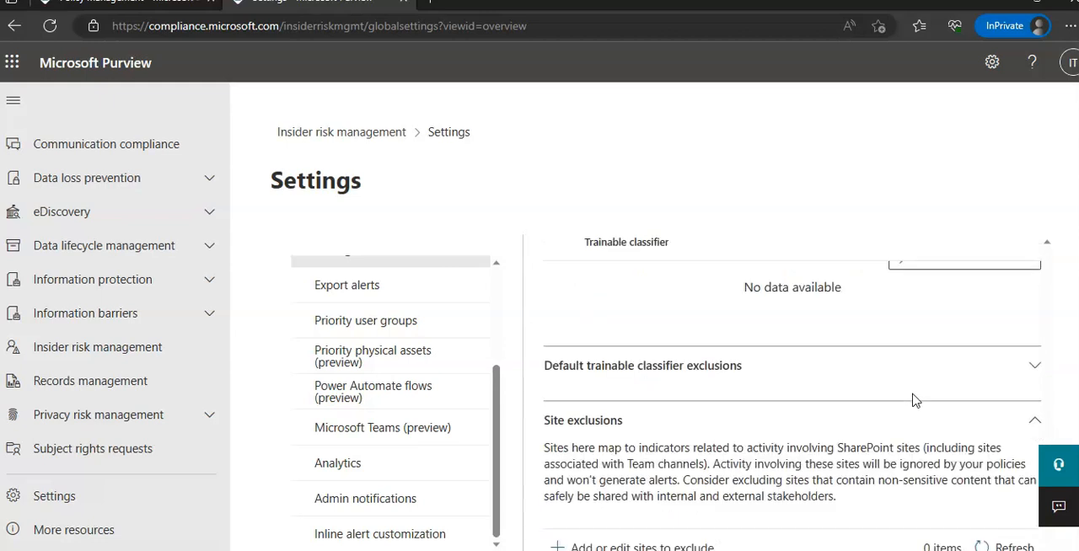
{"action": "scroll", "coordinate": [915, 400], "scroll_direction": "down", "scroll_amount": 3}
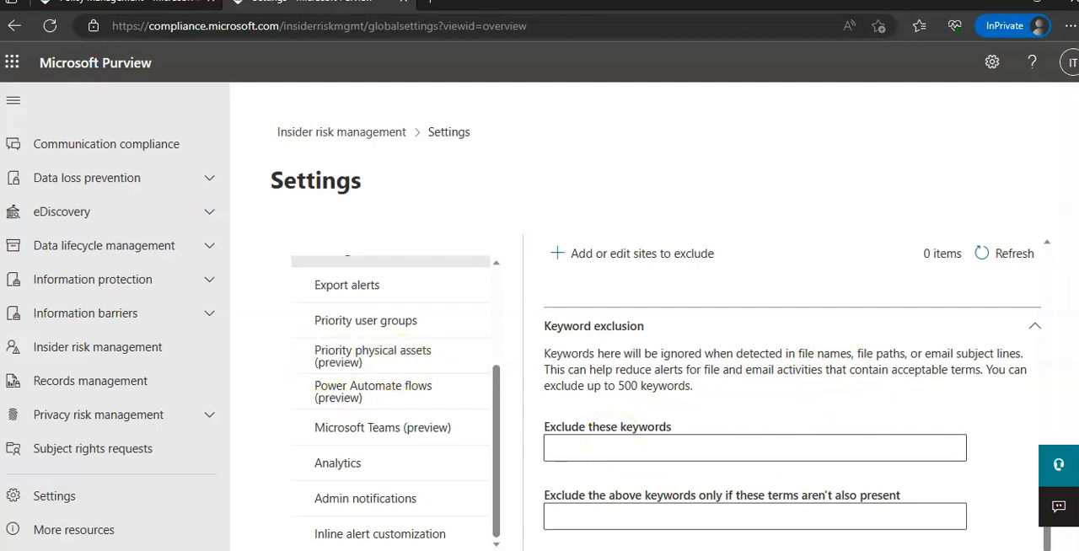
{"action": "scroll", "coordinate": [922, 241], "scroll_direction": "up", "scroll_amount": 5}
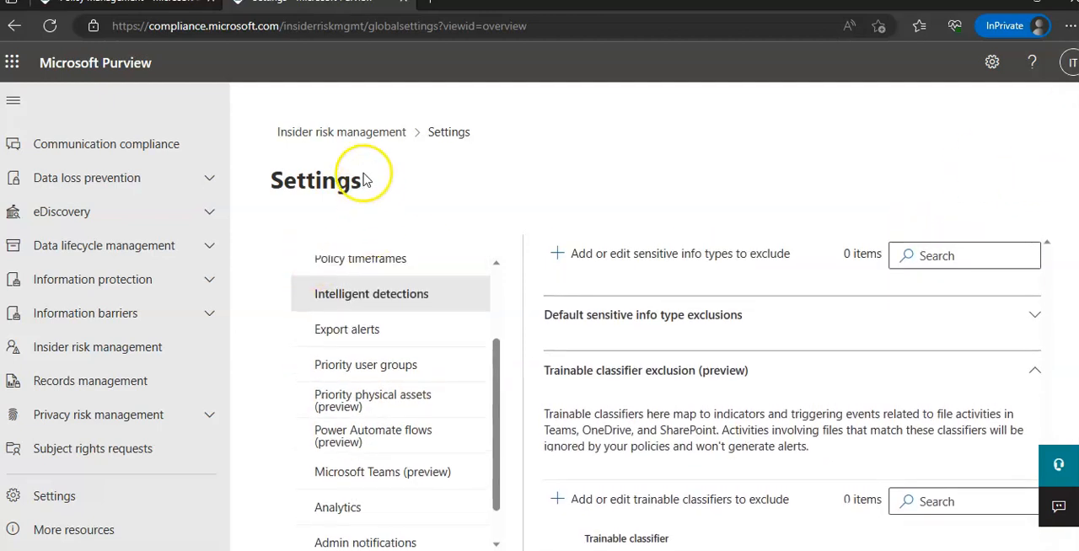
{"action": "left_click", "coordinate": [319, 132]}
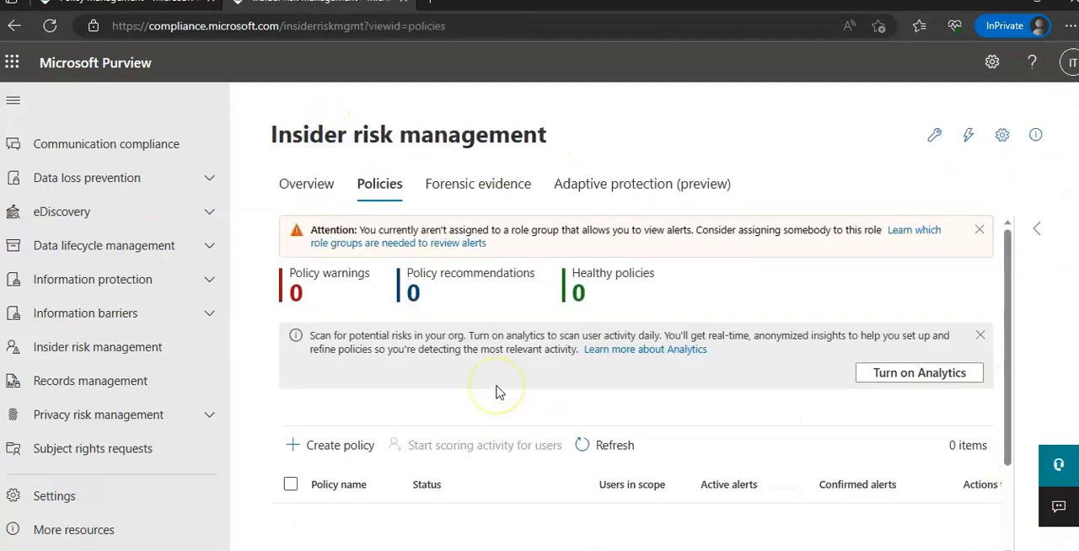